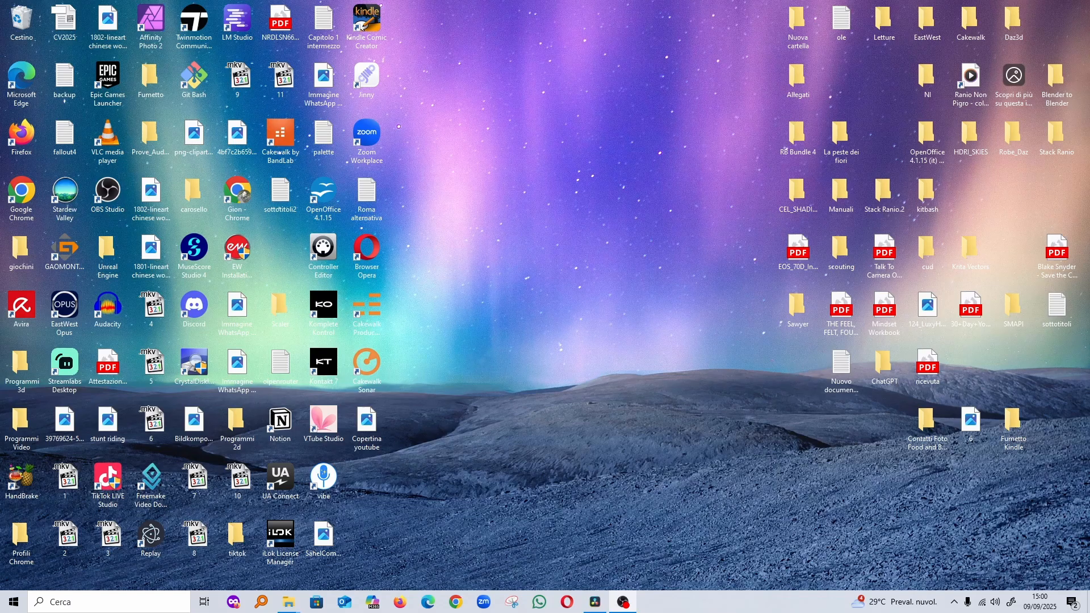
{"action": "left_click_drag", "start_coordinate": [1089, 86], "coordinate": [811, 57]}
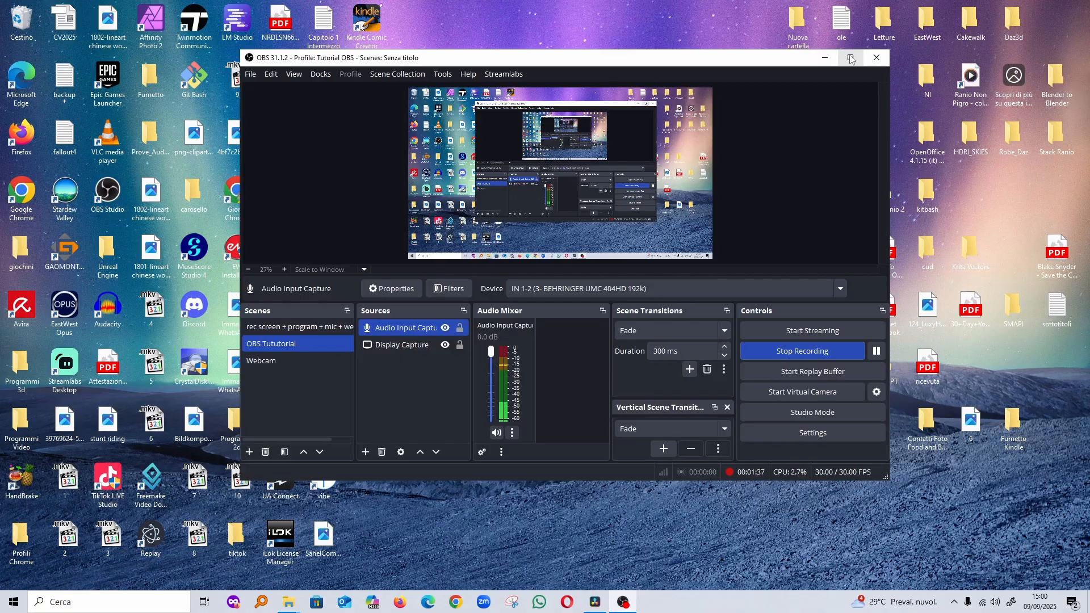
{"action": "left_click", "coordinate": [850, 58]}
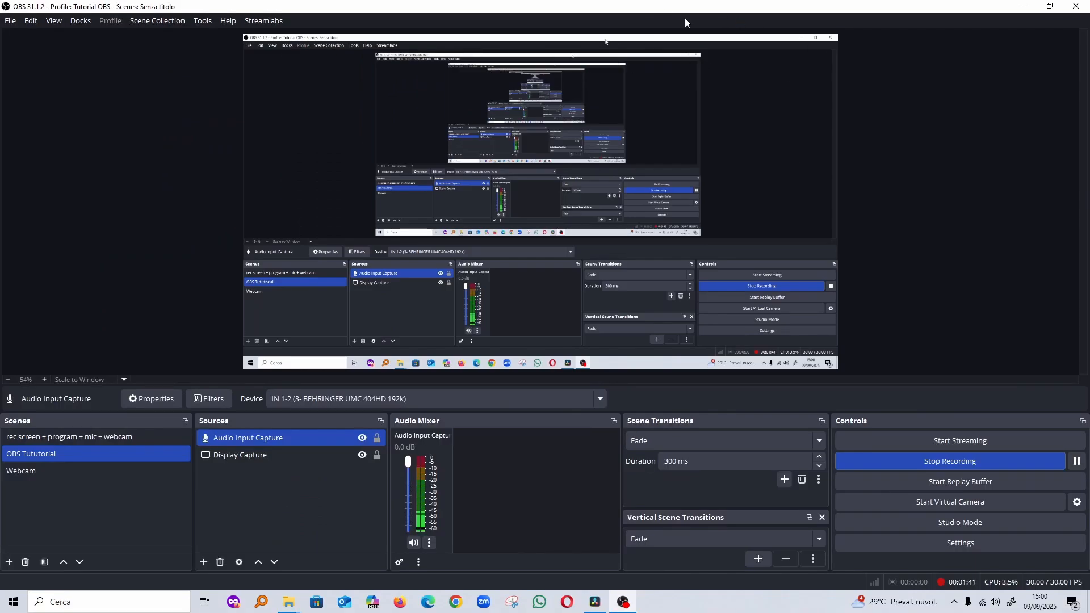
{"action": "left_click", "coordinate": [1052, 8]}
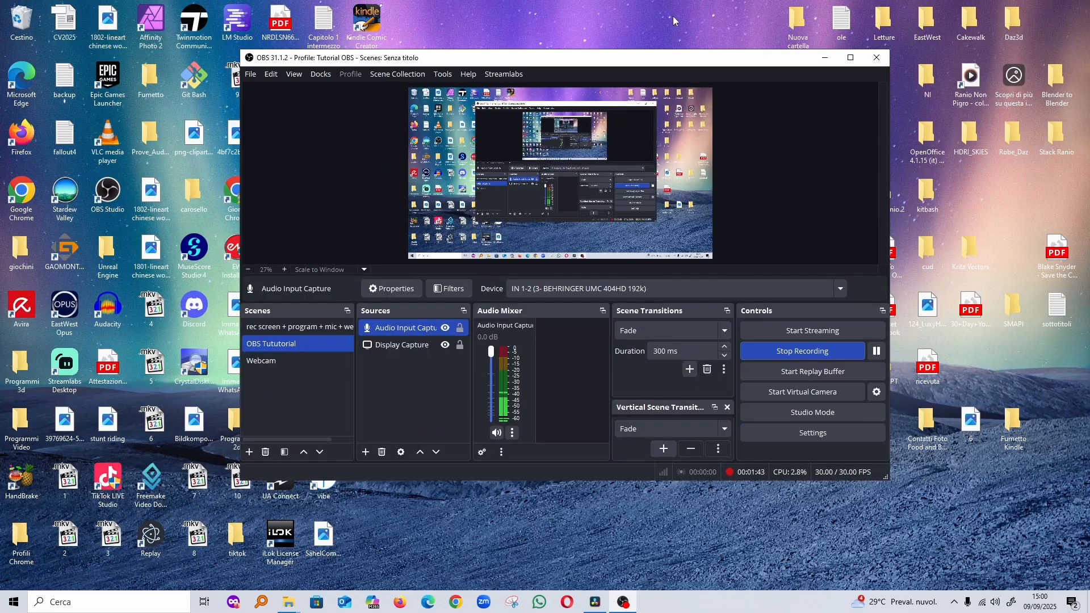
{"action": "mouse_move", "coordinate": [621, 60]}
{"action": "left_mouse_down"}
{"action": "mouse_move", "coordinate": [836, 85]}
{"action": "mouse_move", "coordinate": [1089, 91]}
{"action": "left_mouse_up"}
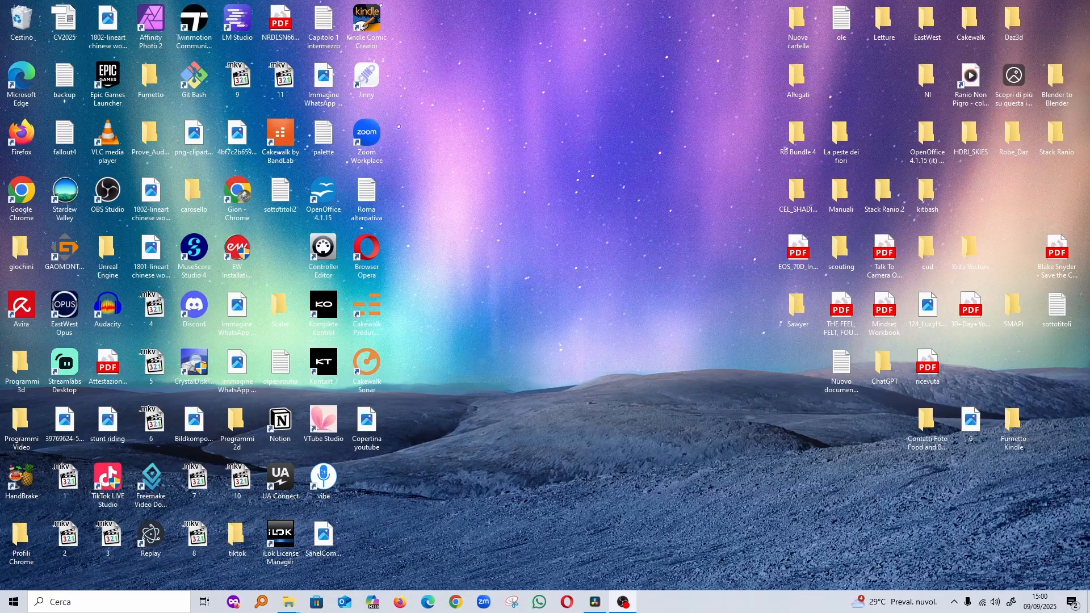
- Bring the OBS window onto this screen maximized and add a new Audio Output Capture source using device OUT 1-2 (3- BEHRINGER UMC 404HD 192k)
{"action": "left_click_drag", "start_coordinate": [1089, 91], "coordinate": [699, 113]}
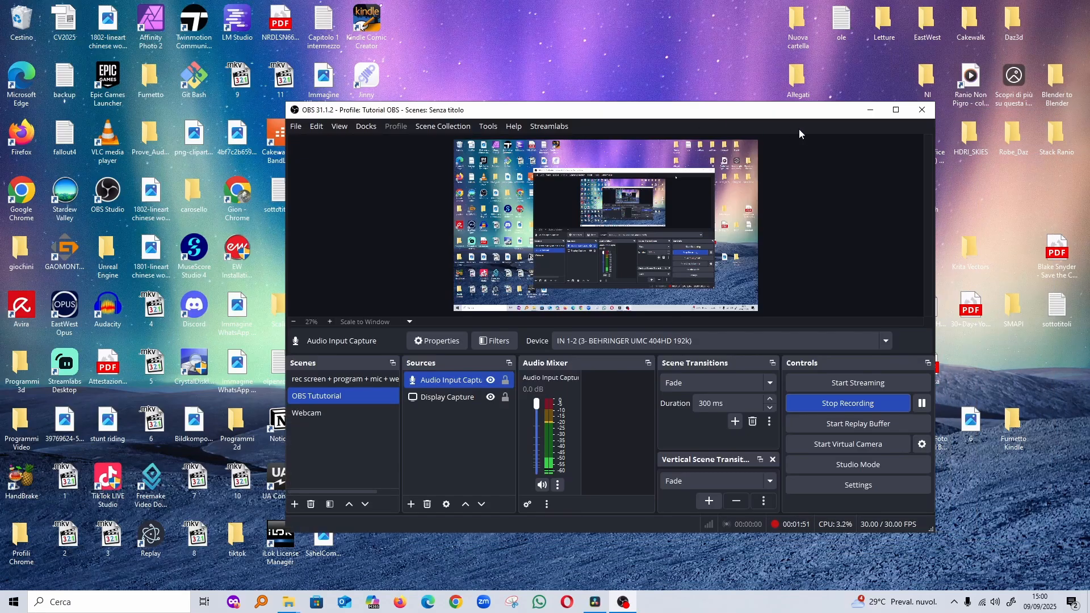
{"action": "left_click", "coordinate": [897, 111]}
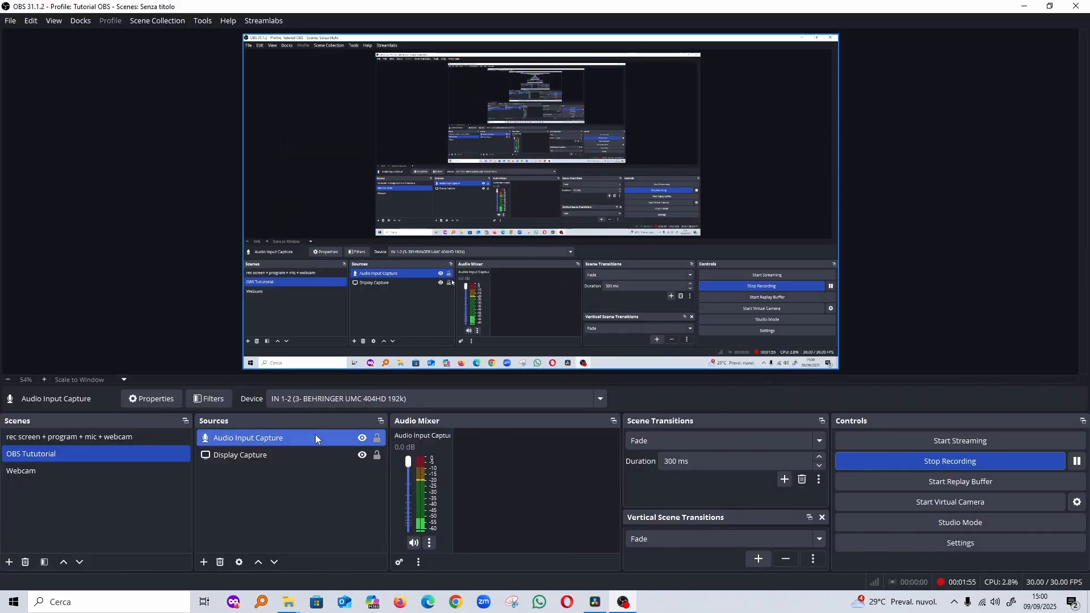
{"action": "left_click", "coordinate": [203, 563]}
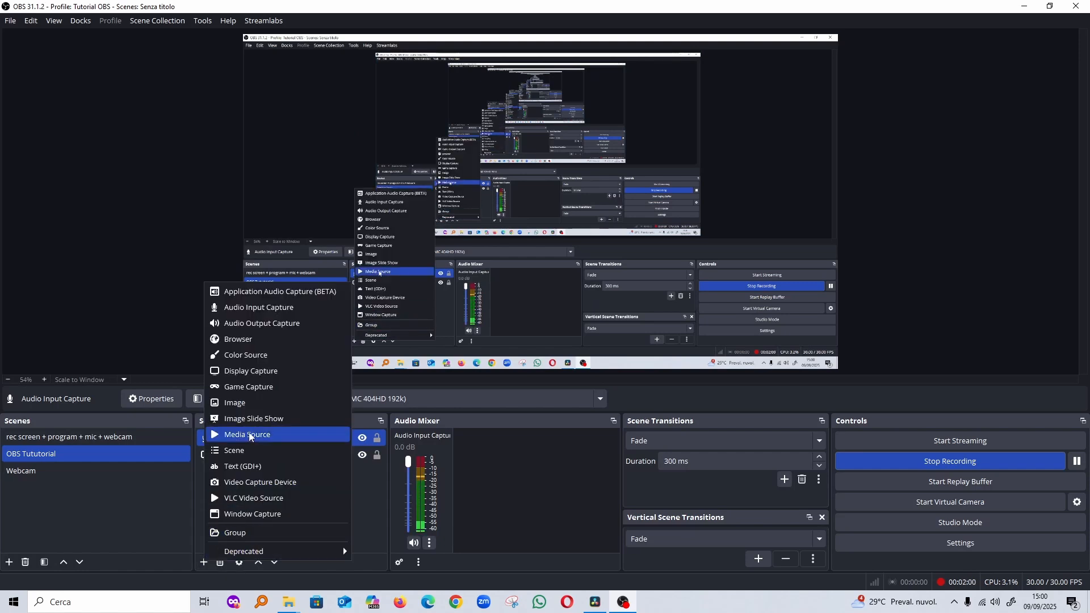
{"action": "left_click", "coordinate": [270, 324]}
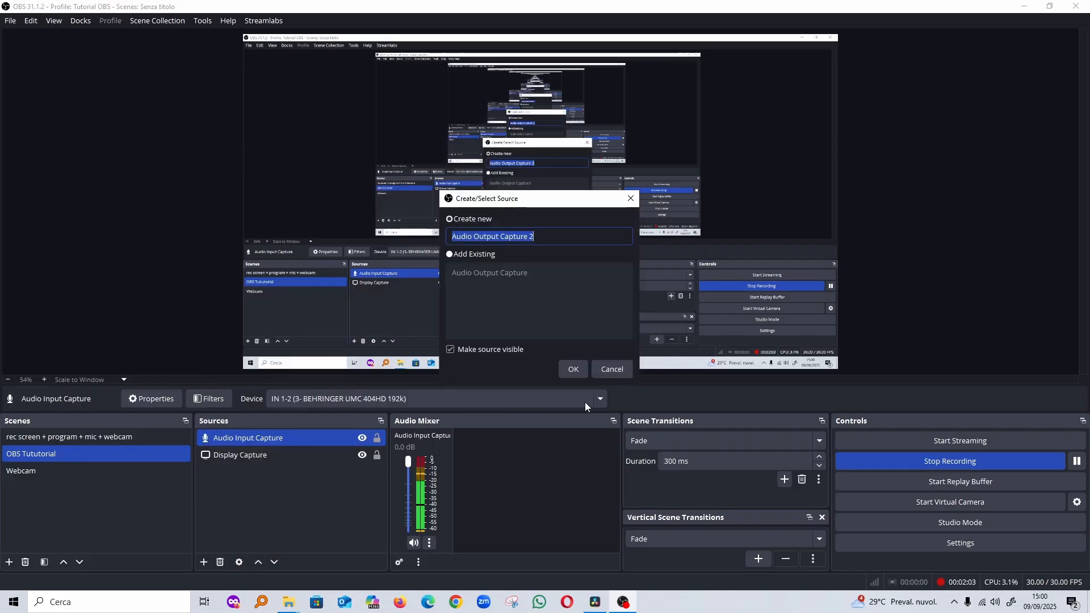
{"action": "left_click", "coordinate": [573, 370]}
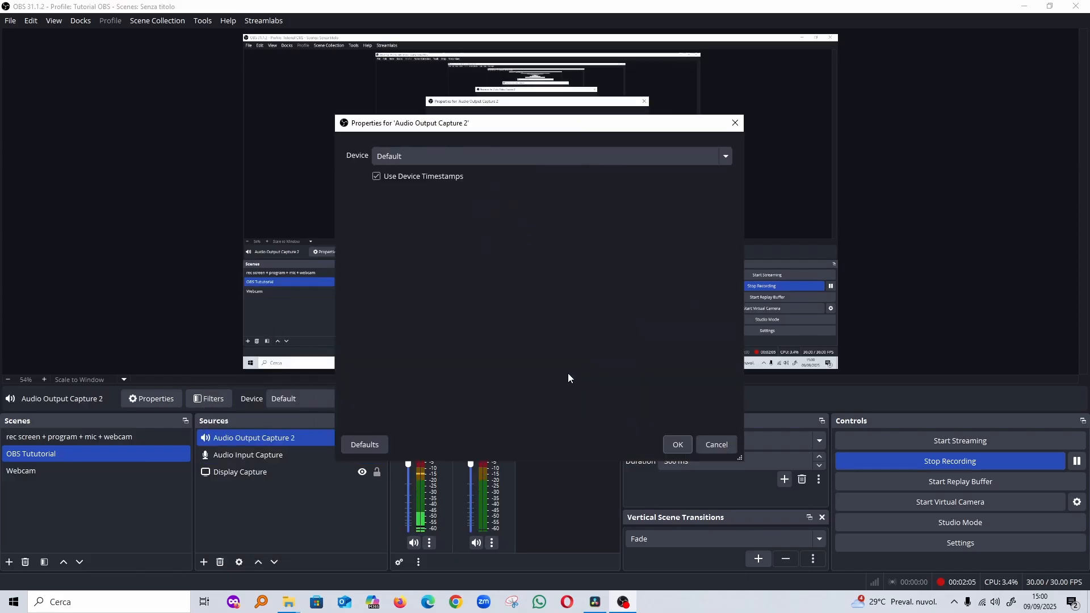
{"action": "left_click", "coordinate": [726, 156]}
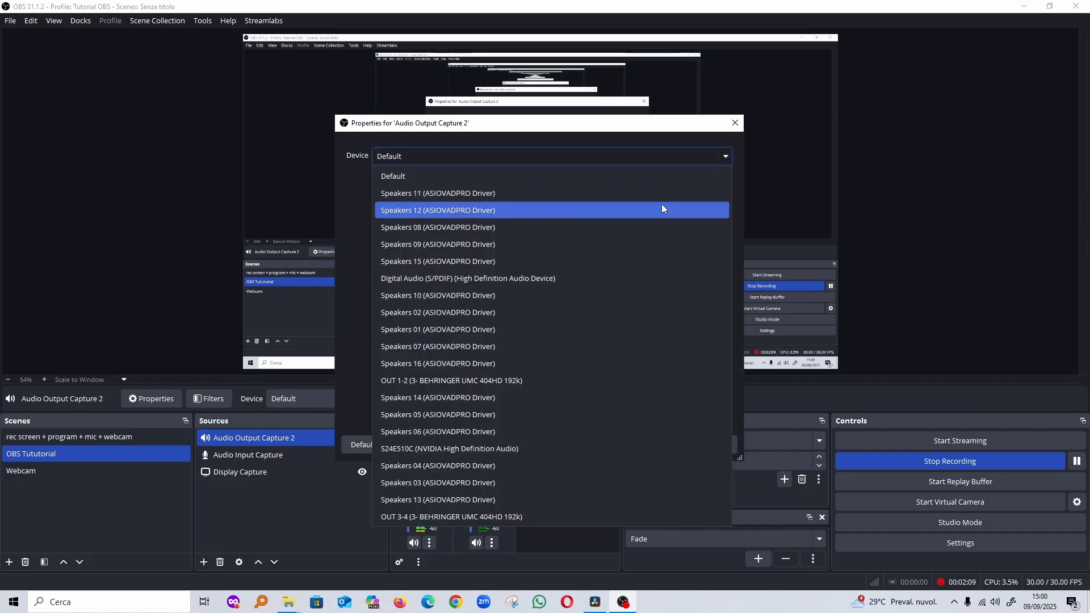
{"action": "left_click", "coordinate": [579, 380]}
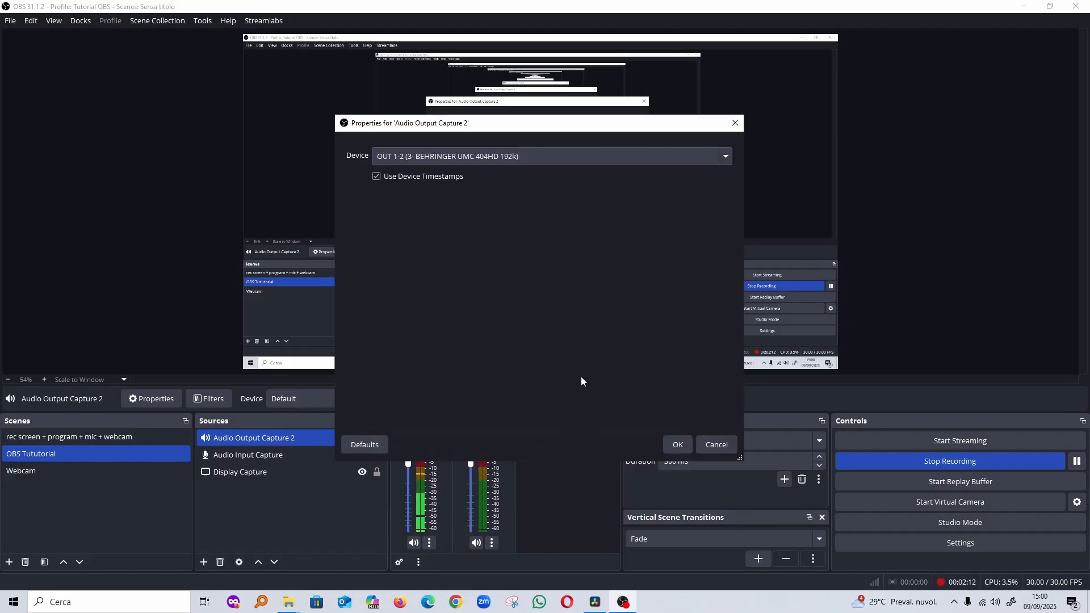
{"action": "left_click", "coordinate": [686, 443]}
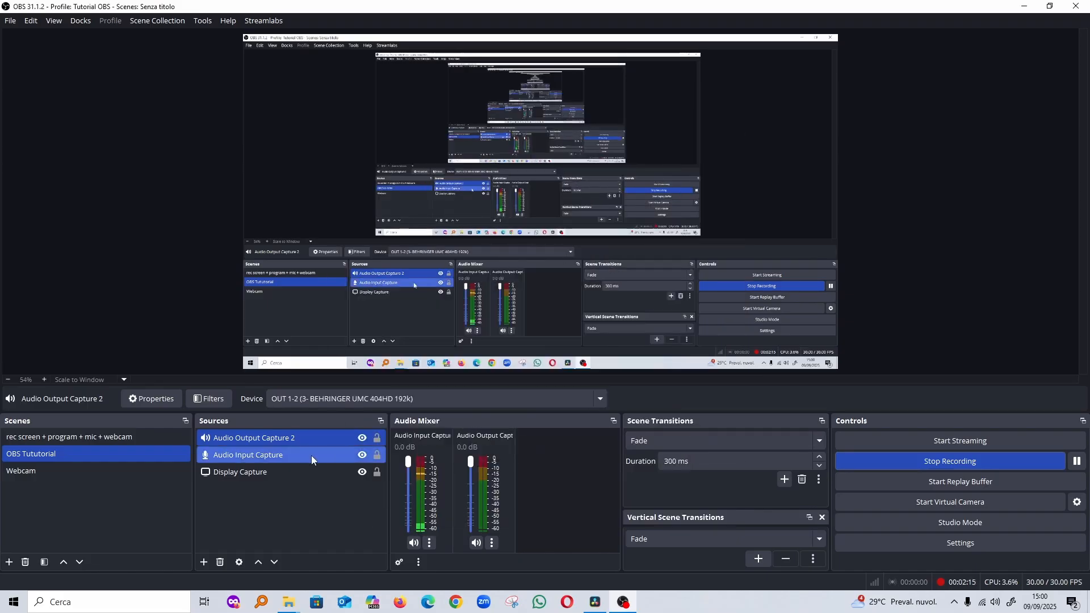
- Check the device selected in the Audio Input Capture source's properties, leaving the settings as they are
{"action": "left_click", "coordinate": [287, 456]}
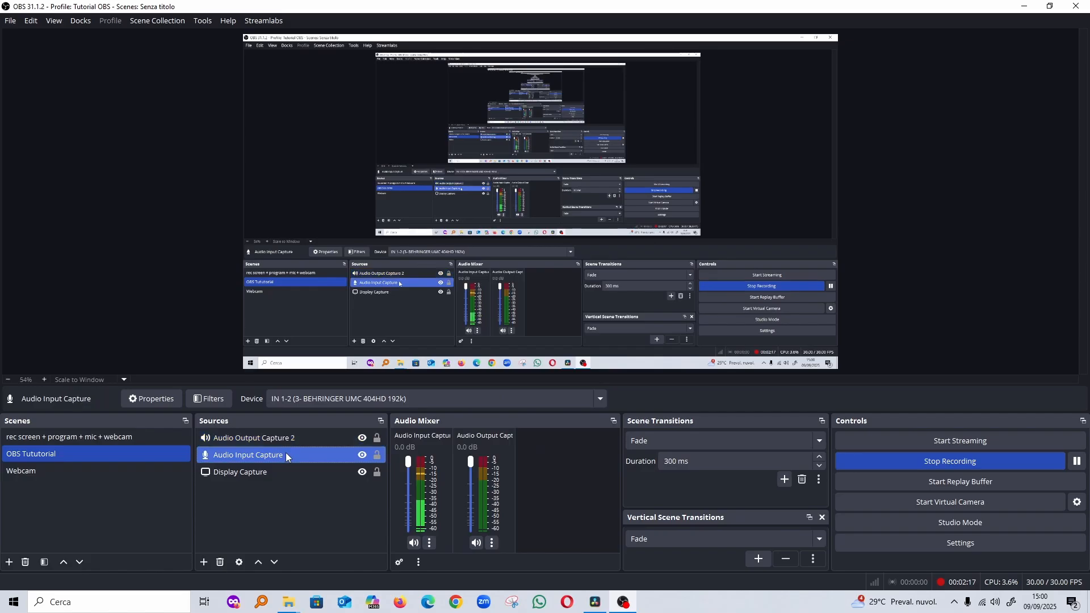
{"action": "left_click", "coordinate": [293, 472], "text": "ctrl"}
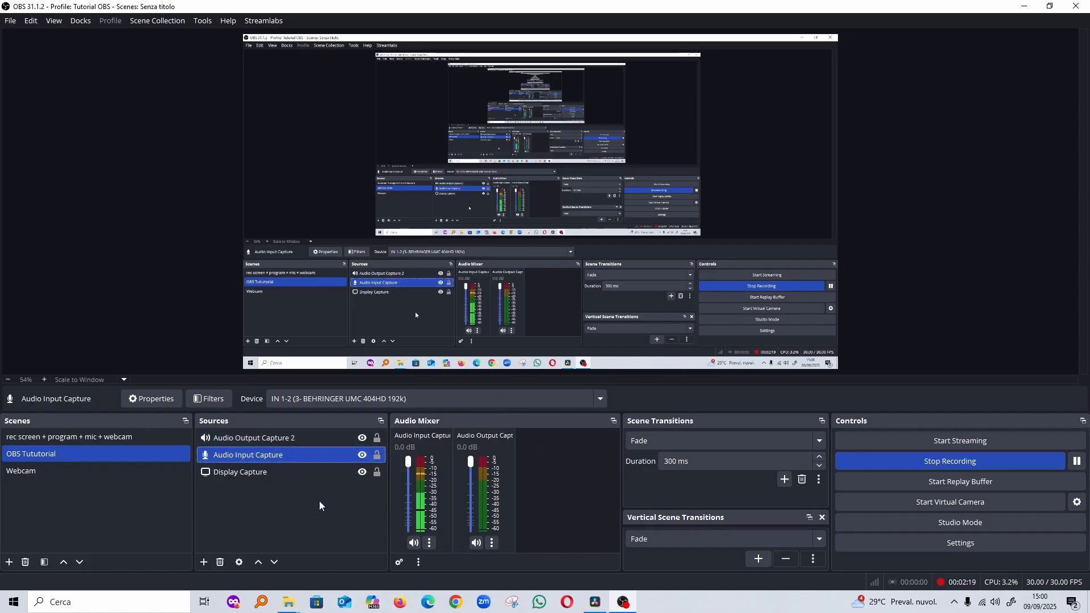
{"action": "left_click", "coordinate": [341, 478], "text": "ctrl"}
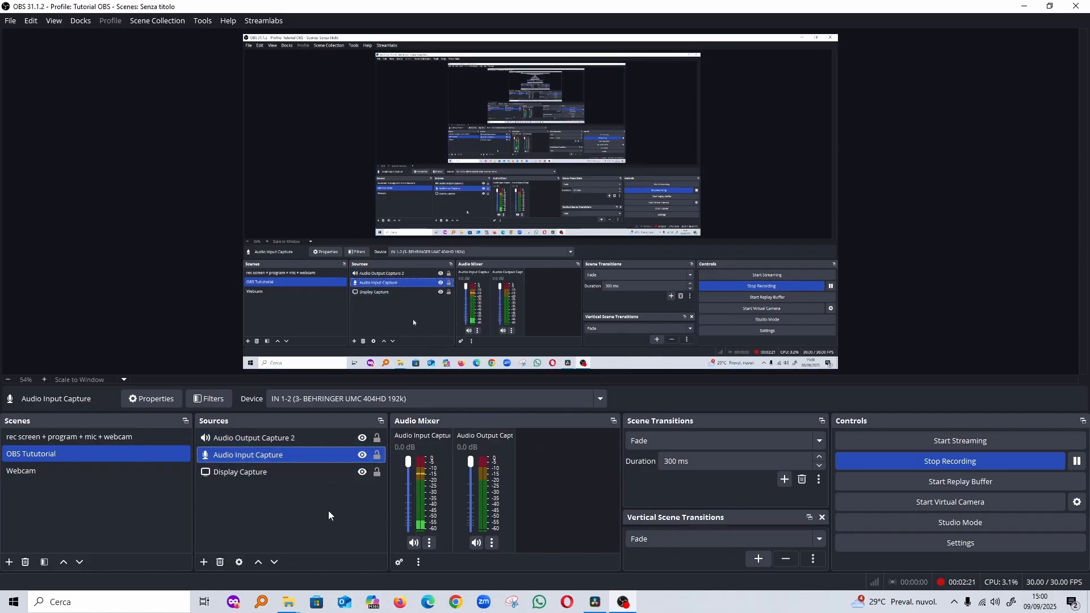
{"action": "left_click", "coordinate": [238, 563]}
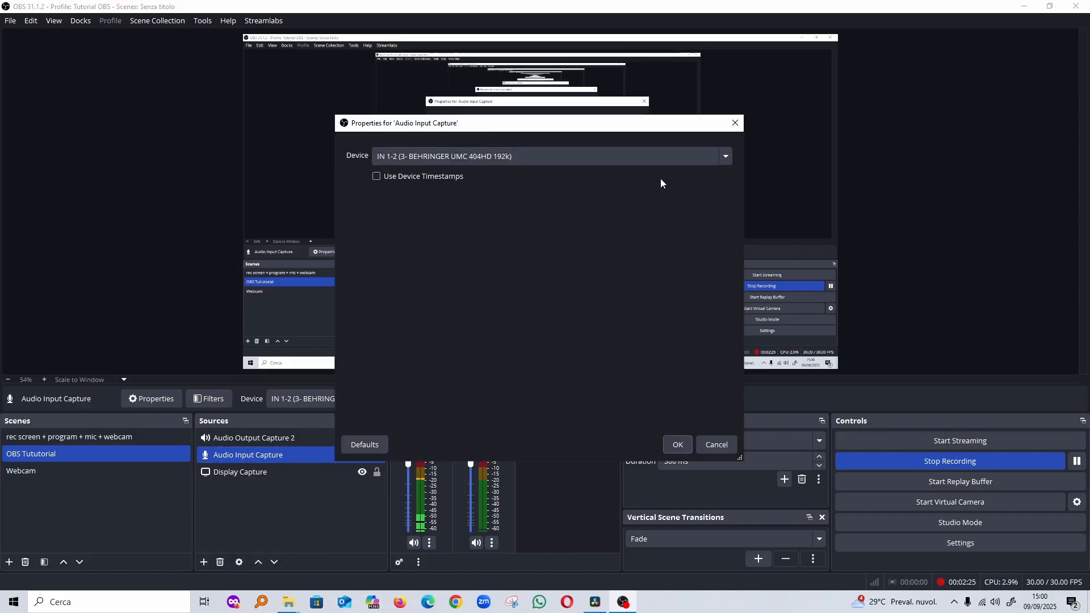
{"action": "left_click", "coordinate": [734, 124]}
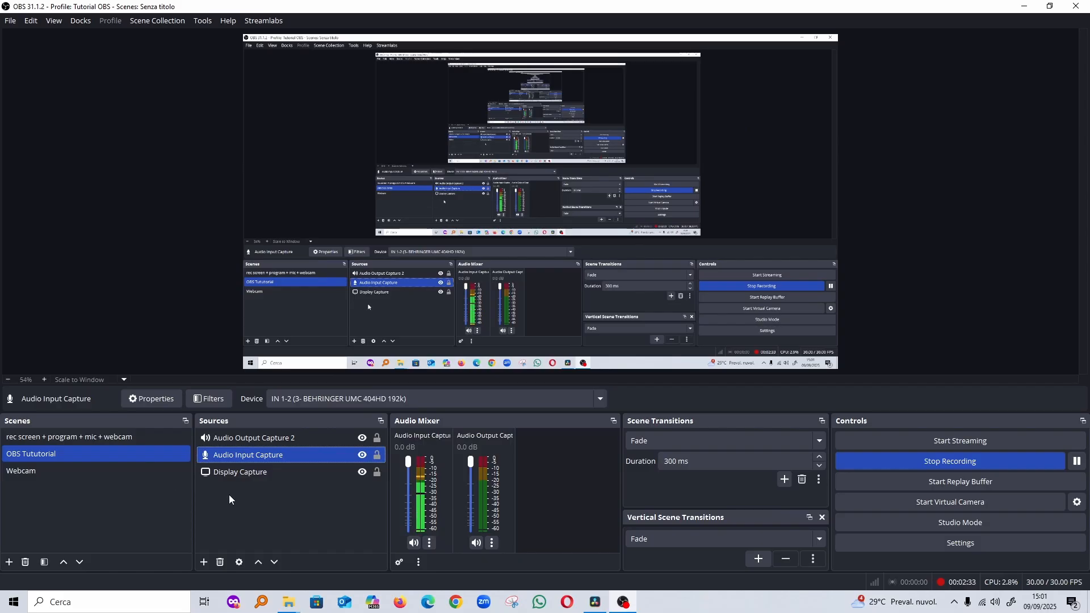
- Add the existing Webcam2 video capture device as a source in the OBS Tututorial scene
{"action": "left_click", "coordinate": [203, 563]}
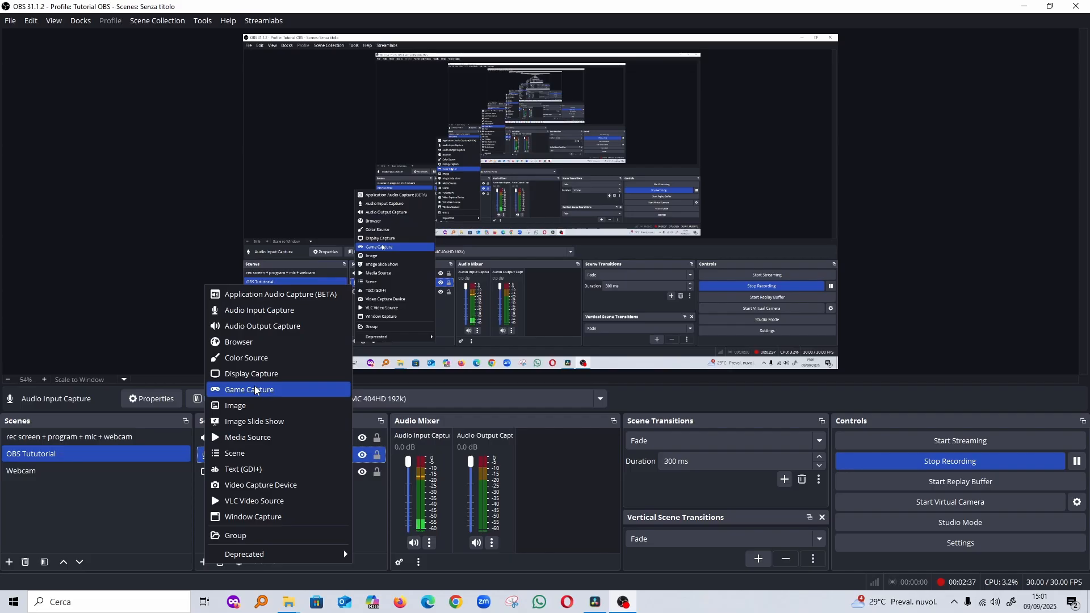
{"action": "left_click", "coordinate": [263, 486]}
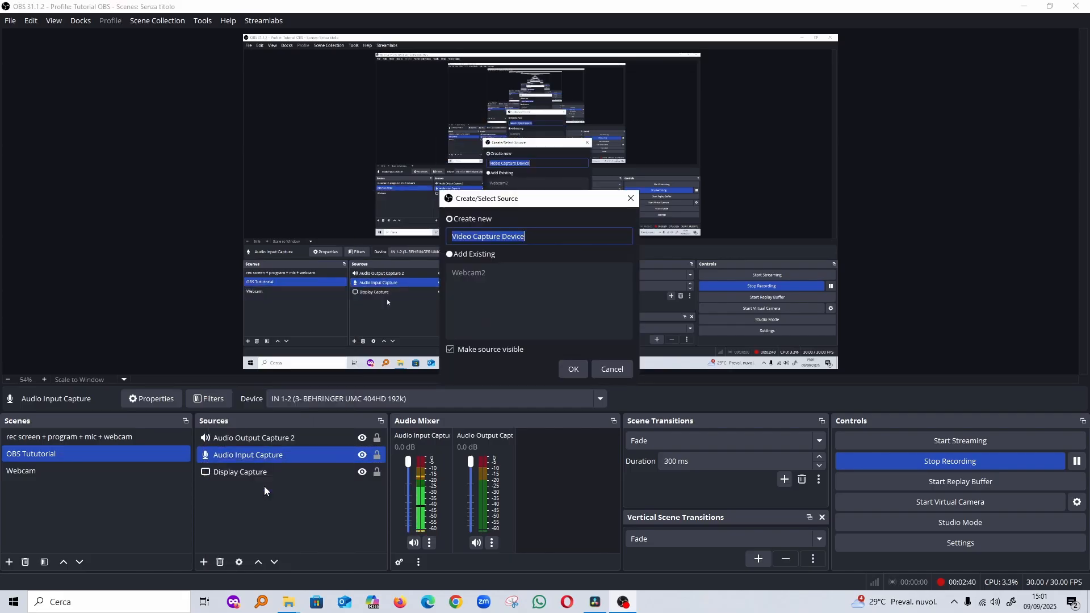
{"action": "left_click", "coordinate": [446, 254]}
{"action": "left_click", "coordinate": [469, 274]}
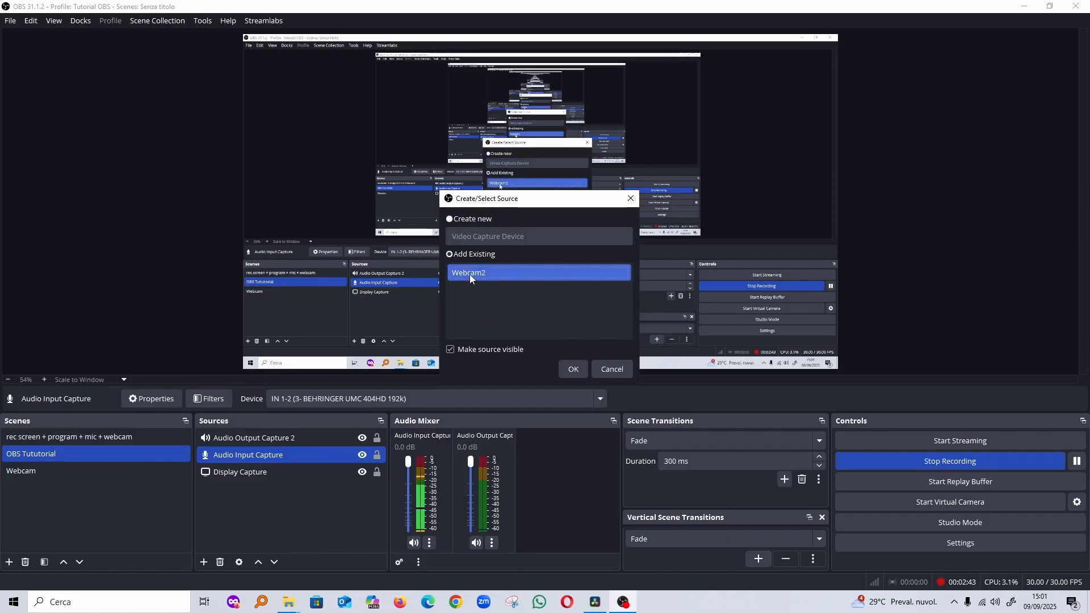
{"action": "left_click", "coordinate": [572, 371]}
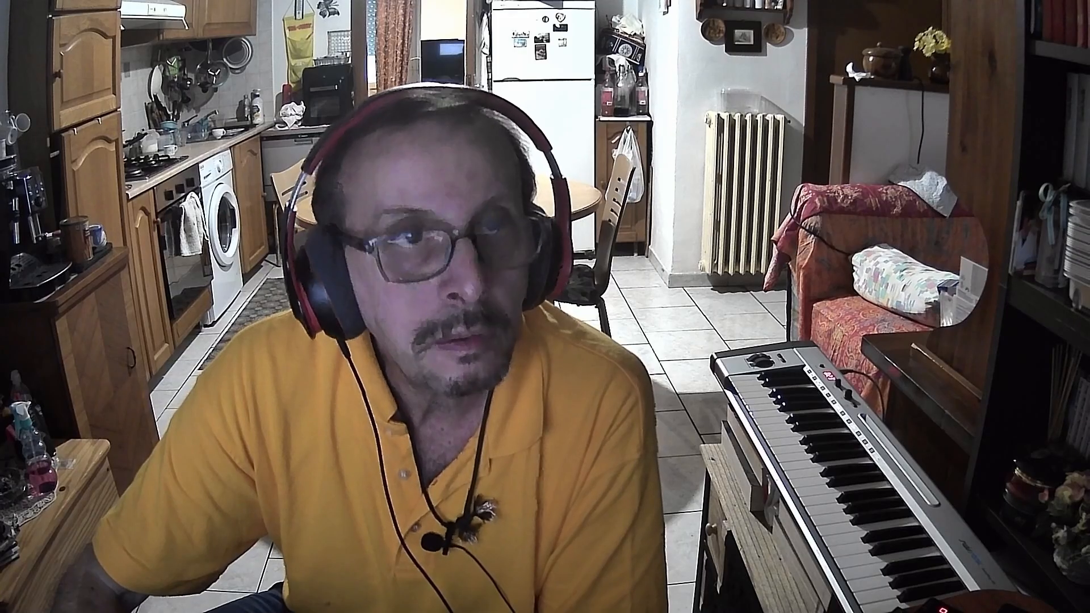
- Shrink the webcam picture into the canvas's lower-right corner, about 1384 px from the left edge and 778 px from the top
{"action": "left_click_drag", "start_coordinate": [243, 34], "coordinate": [593, 231]}
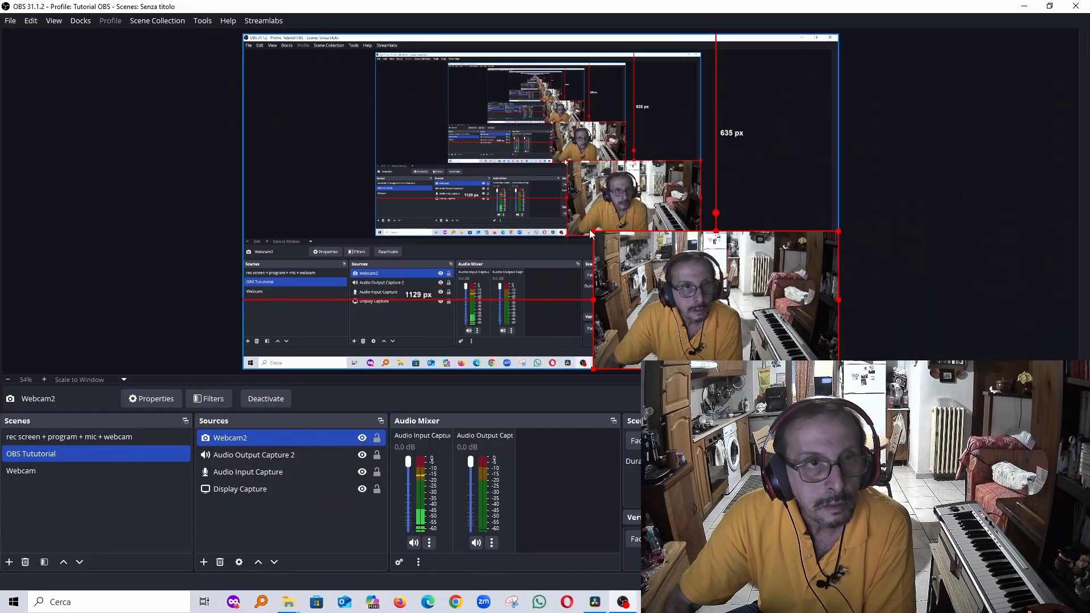
{"action": "left_click_drag", "start_coordinate": [591, 233], "coordinate": [712, 275]}
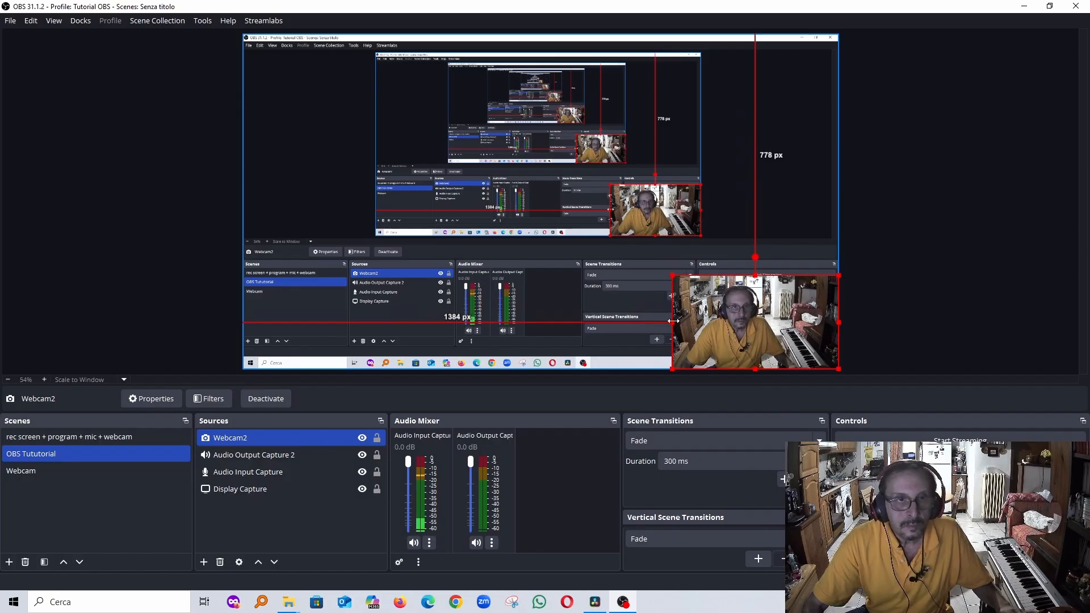
- Crop both sides of the webcam picture and move it to about 382 px from the canvas top and 22 px from its right edge
{"action": "left_click_drag", "start_coordinate": [673, 322], "coordinate": [686, 323]}
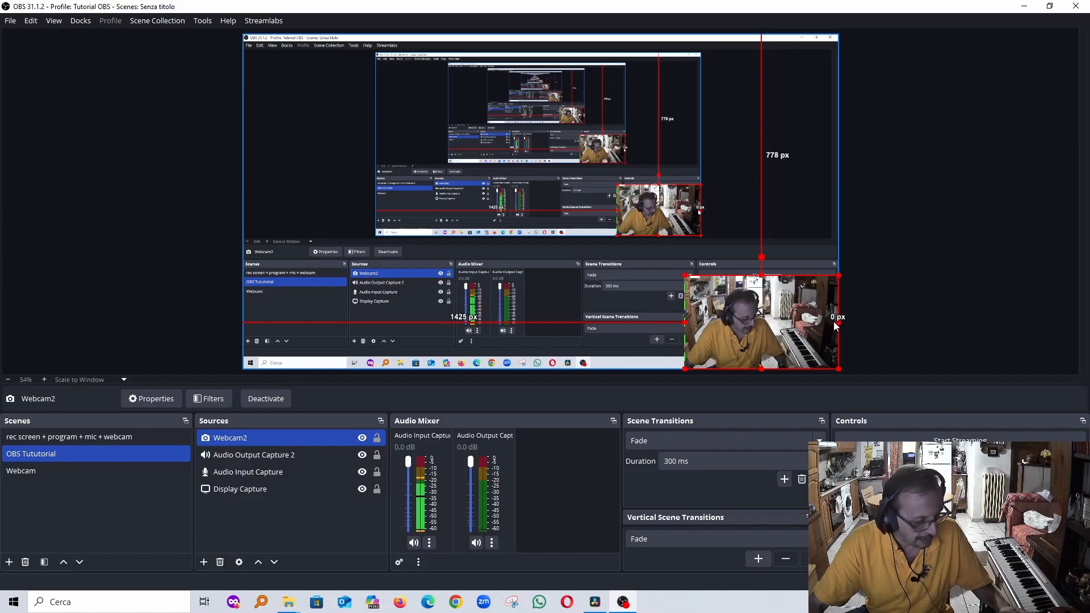
{"action": "left_click_drag", "start_coordinate": [836, 327], "coordinate": [791, 205]}
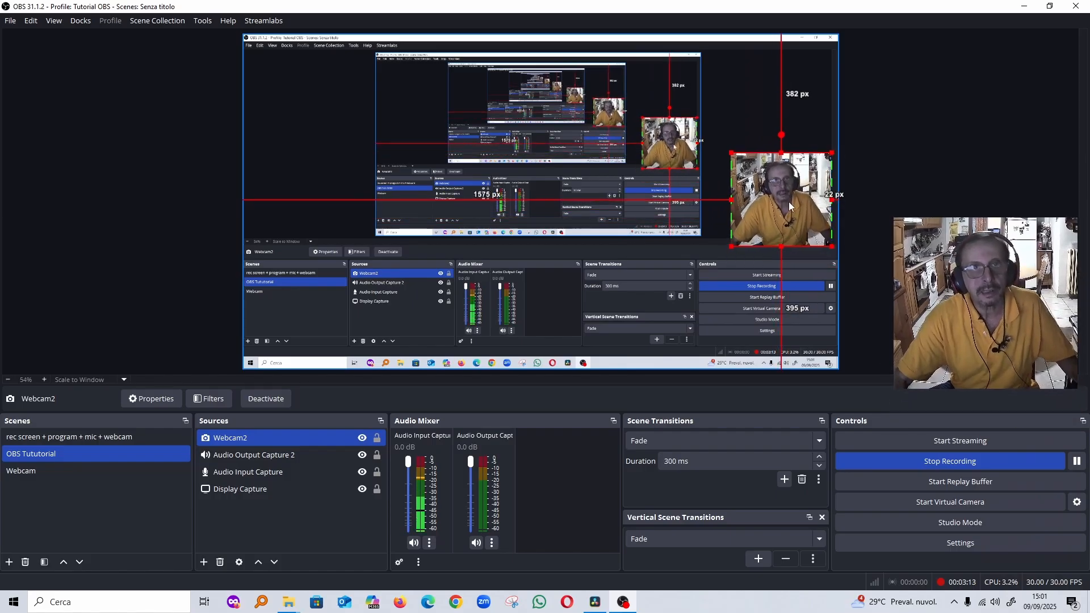
{"action": "left_click", "coordinate": [920, 238]}
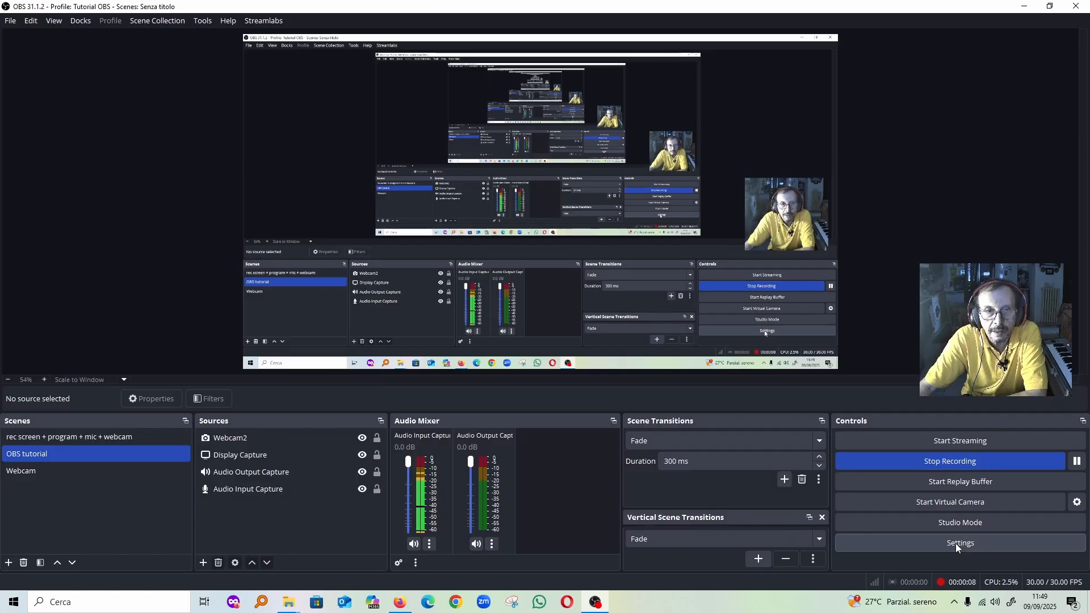
- Review the General, Appearance, Stream, Output and Video settings, including the available streaming services, and close the settings
{"action": "left_click", "coordinate": [955, 543]}
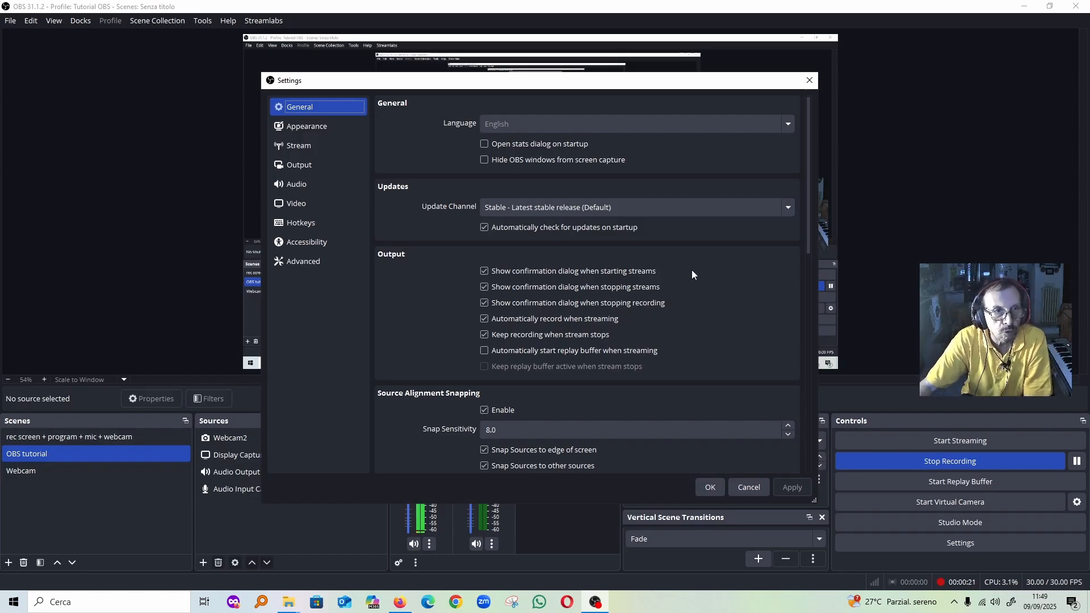
{"action": "scroll", "coordinate": [707, 267], "scroll_direction": "down", "scroll_amount": 6}
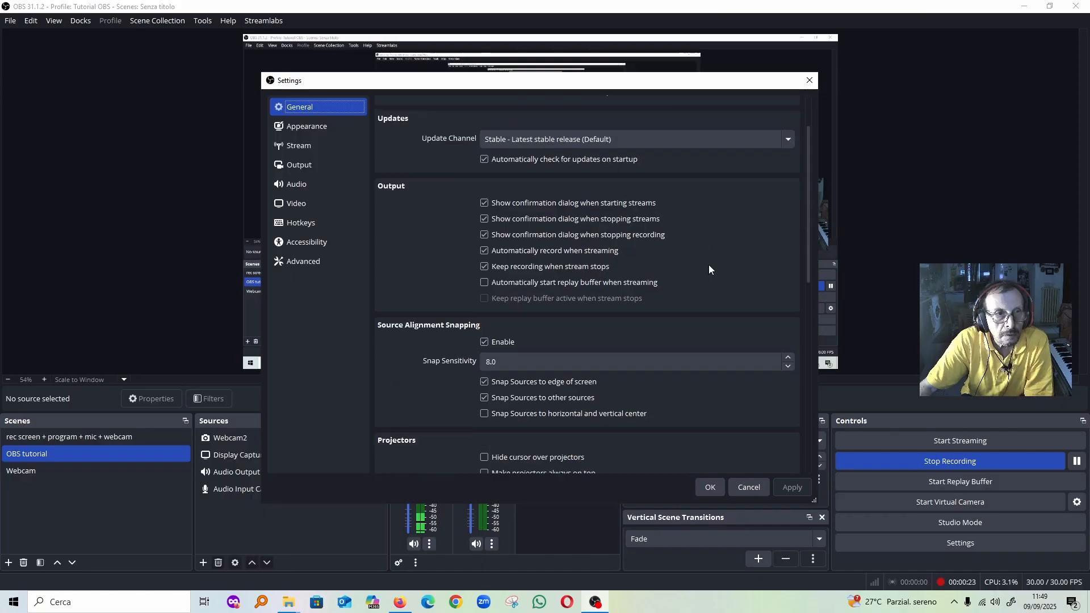
{"action": "left_click", "coordinate": [321, 126]}
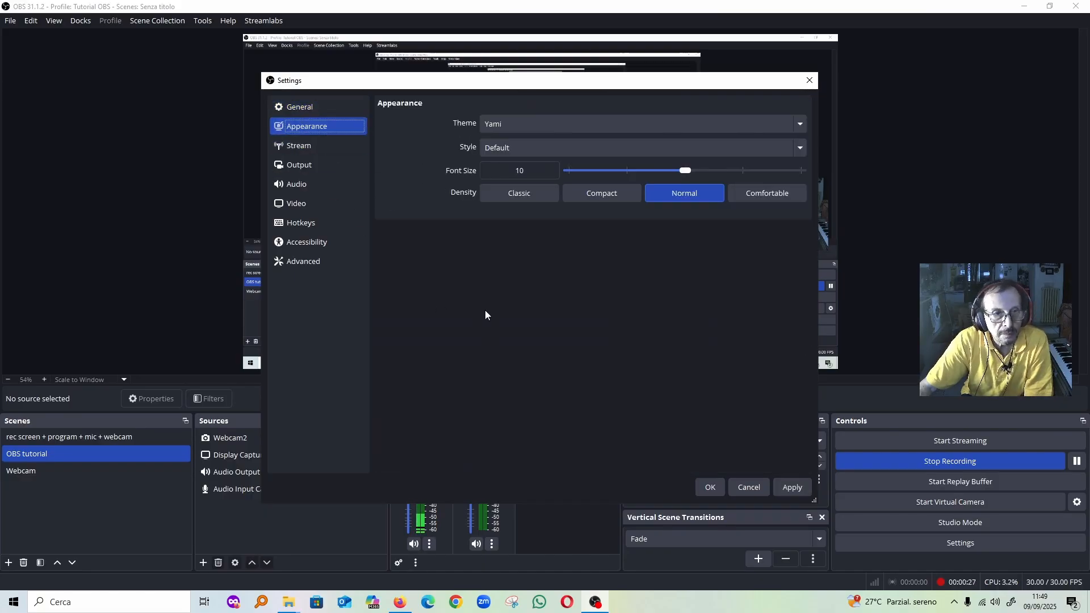
{"action": "left_click", "coordinate": [302, 150]}
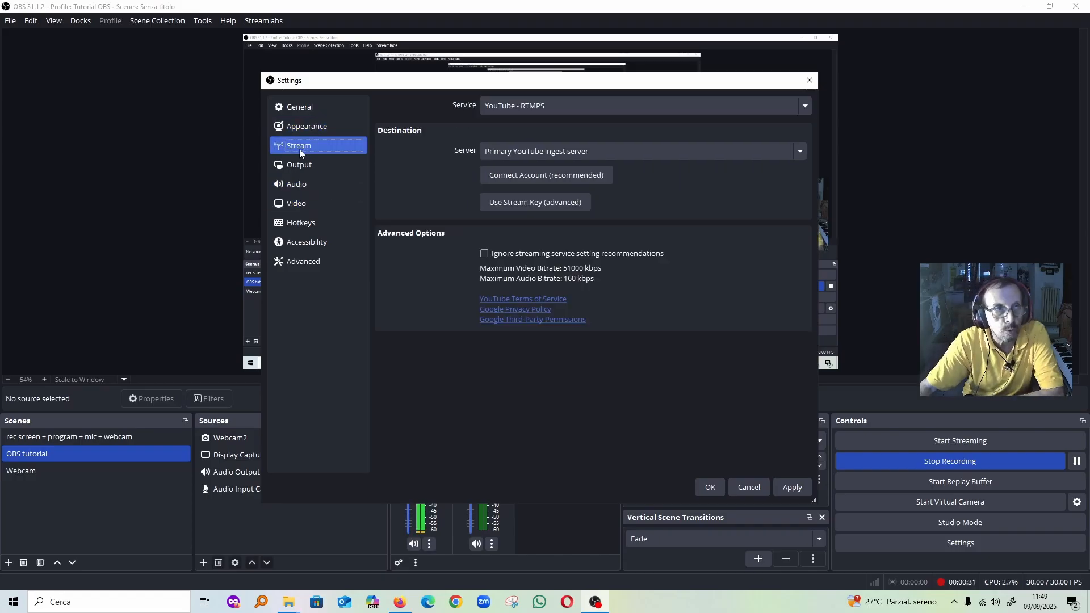
{"action": "left_click", "coordinate": [674, 114]}
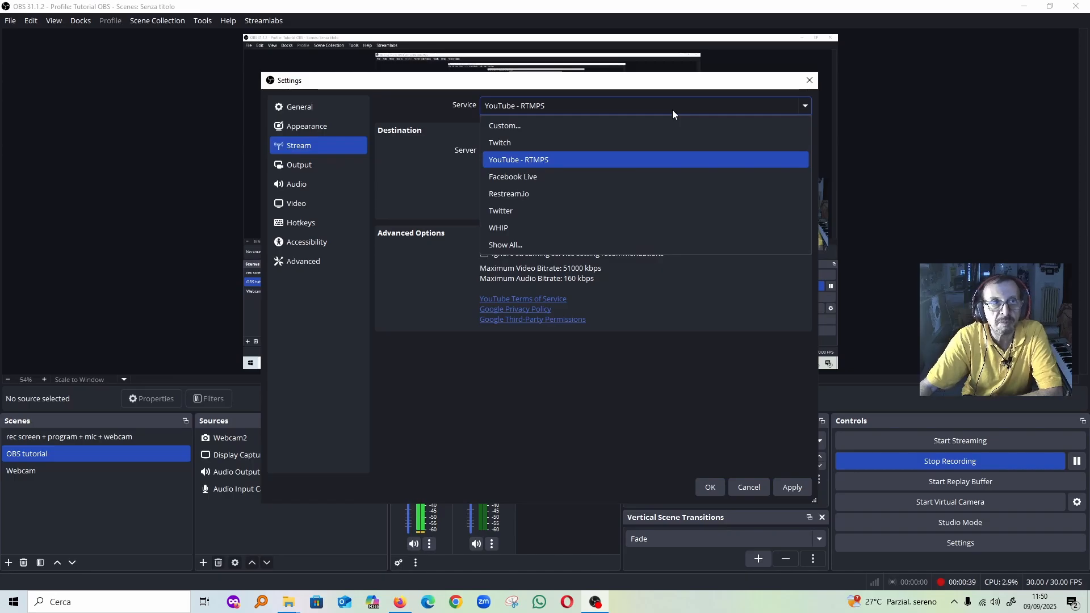
{"action": "left_click", "coordinate": [672, 110]}
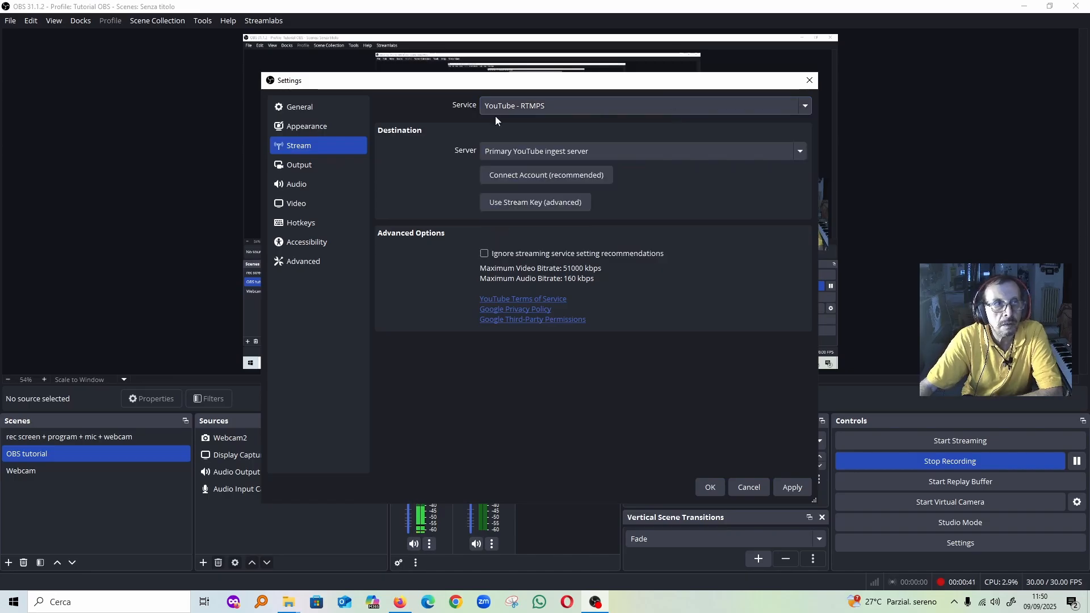
{"action": "left_click", "coordinate": [305, 166]}
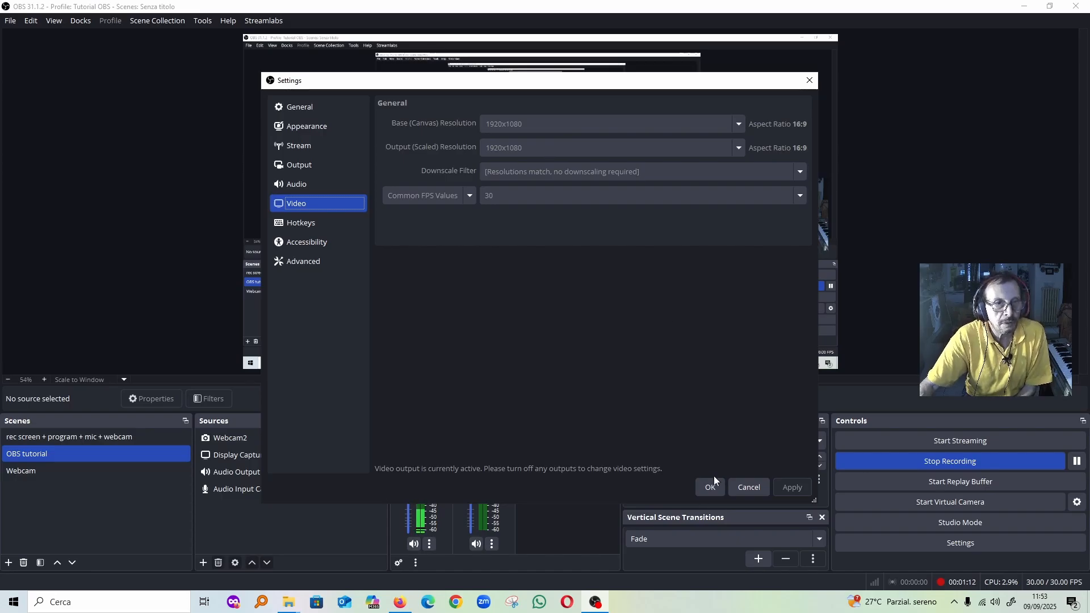
{"action": "left_click", "coordinate": [707, 489]}
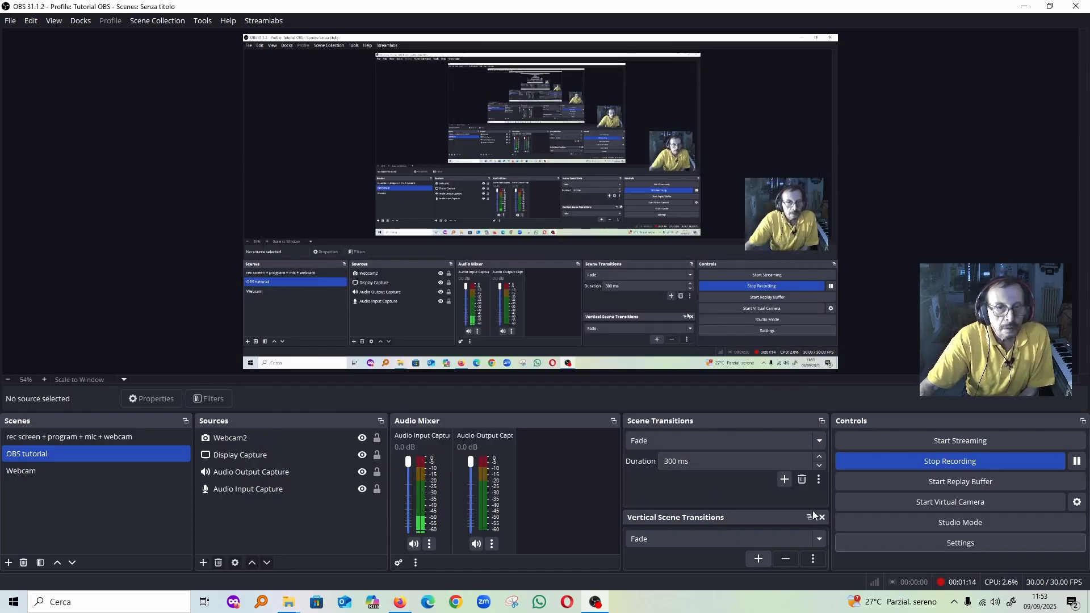
- Review the hotkey assignments in the OBS settings, including those for starting and stopping recording, and close the settings
{"action": "left_click", "coordinate": [959, 545]}
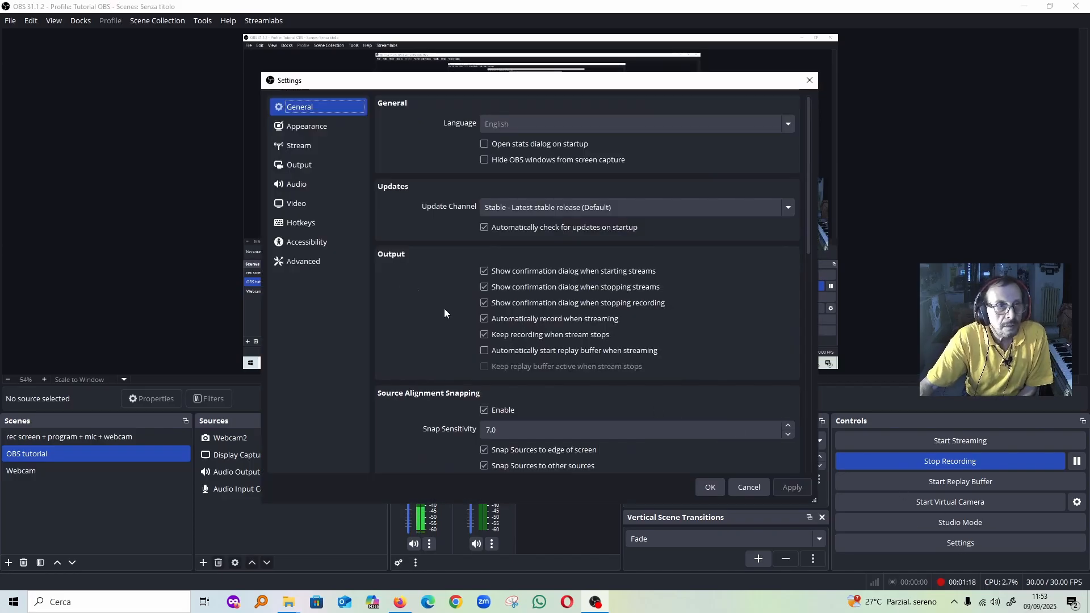
{"action": "left_click", "coordinate": [307, 223]}
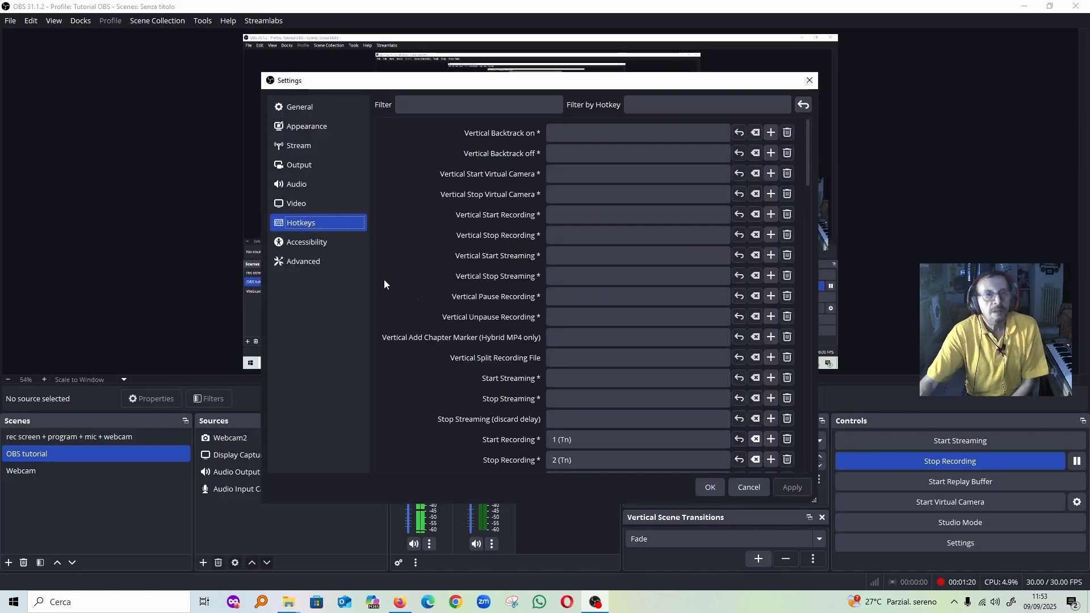
{"action": "mouse_move", "coordinate": [489, 300]}
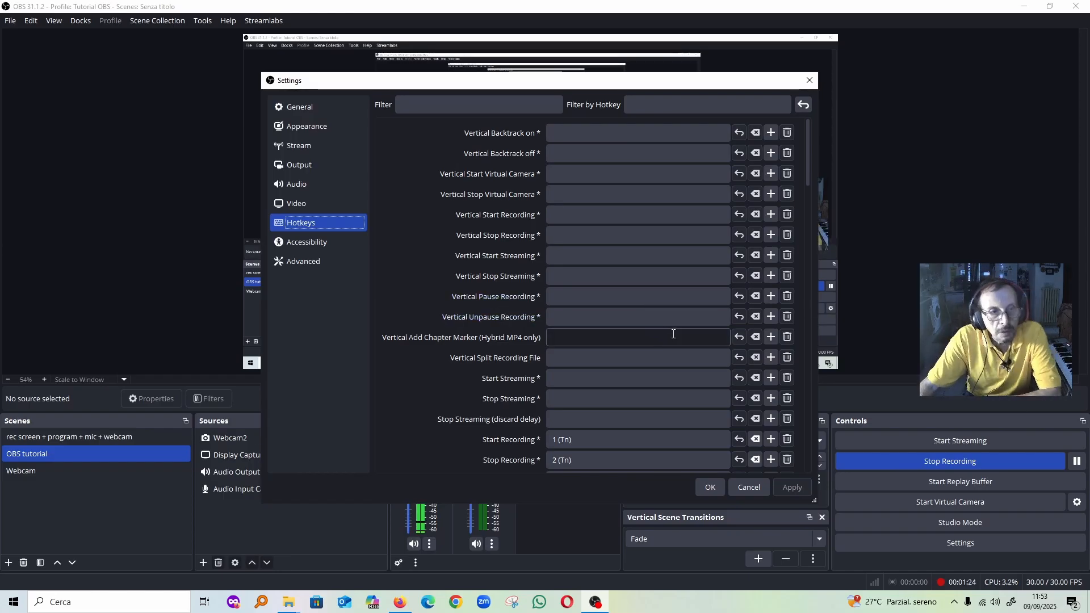
{"action": "scroll", "coordinate": [676, 332], "scroll_direction": "down", "scroll_amount": 1}
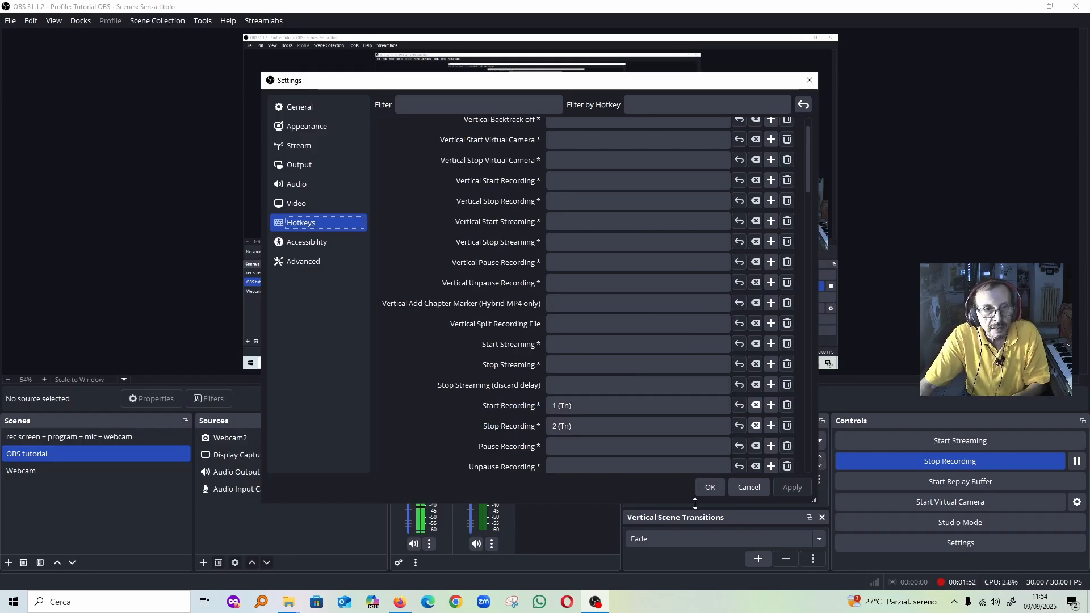
{"action": "left_click", "coordinate": [710, 487]}
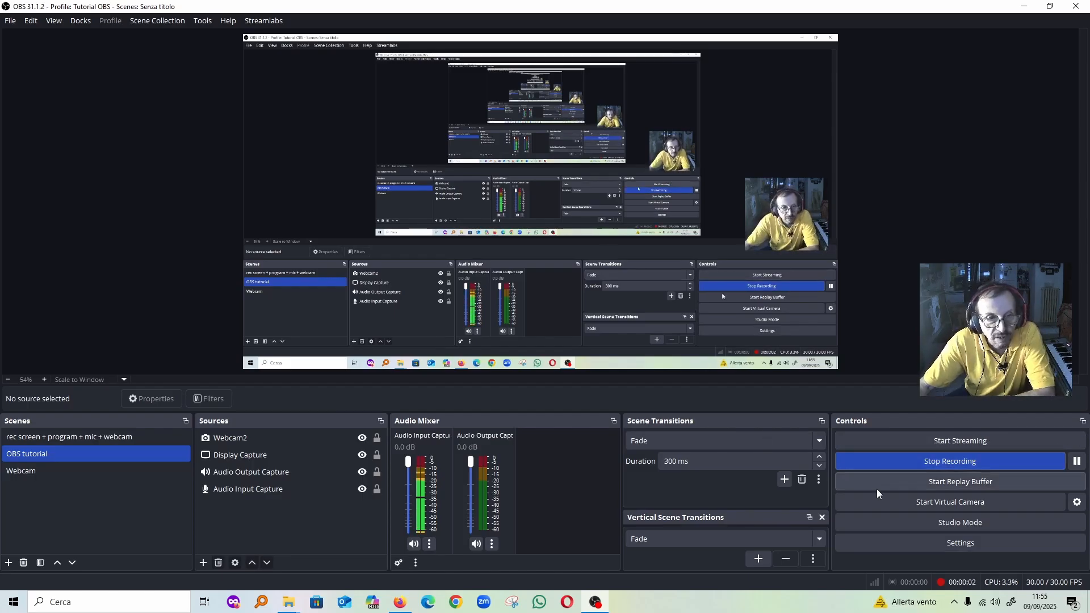
- Look at the Output and Advanced pages of the OBS settings
{"action": "left_click", "coordinate": [938, 546]}
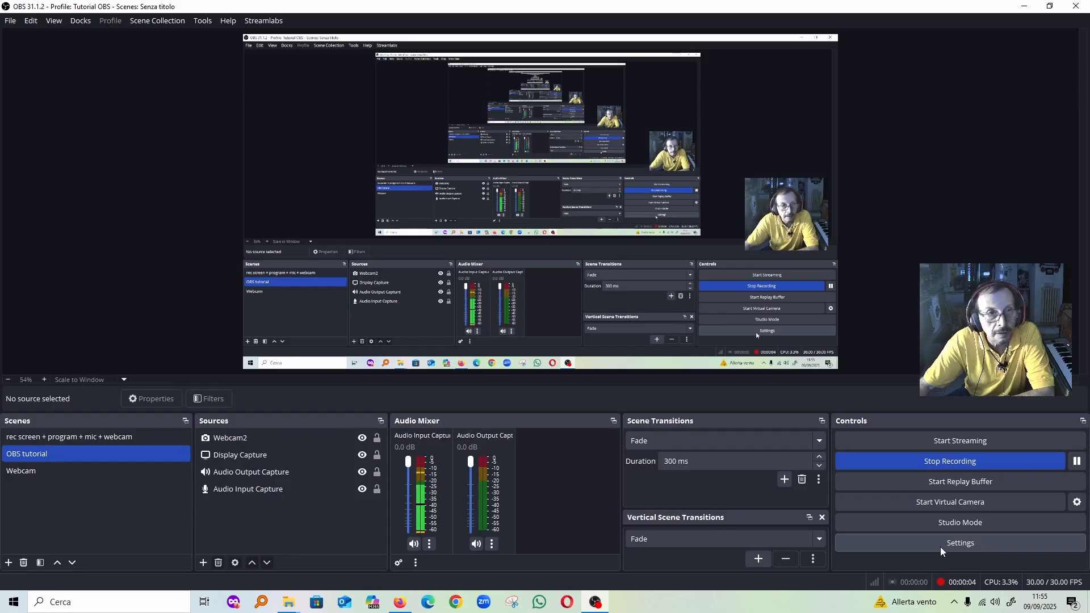
{"action": "left_click", "coordinate": [294, 165]}
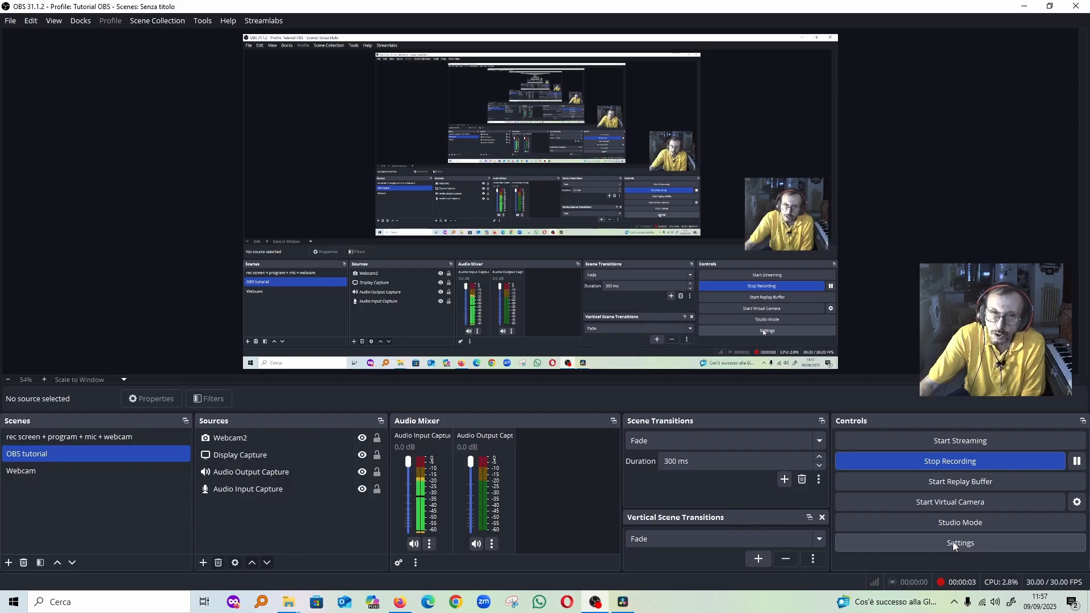
{"action": "left_click", "coordinate": [953, 544]}
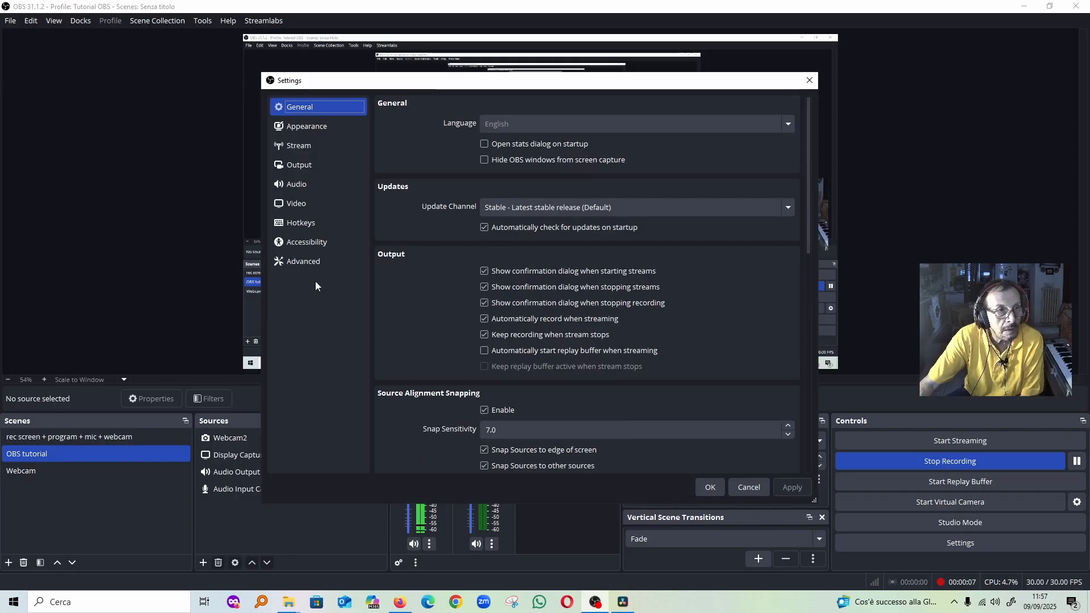
{"action": "left_click", "coordinate": [307, 267]}
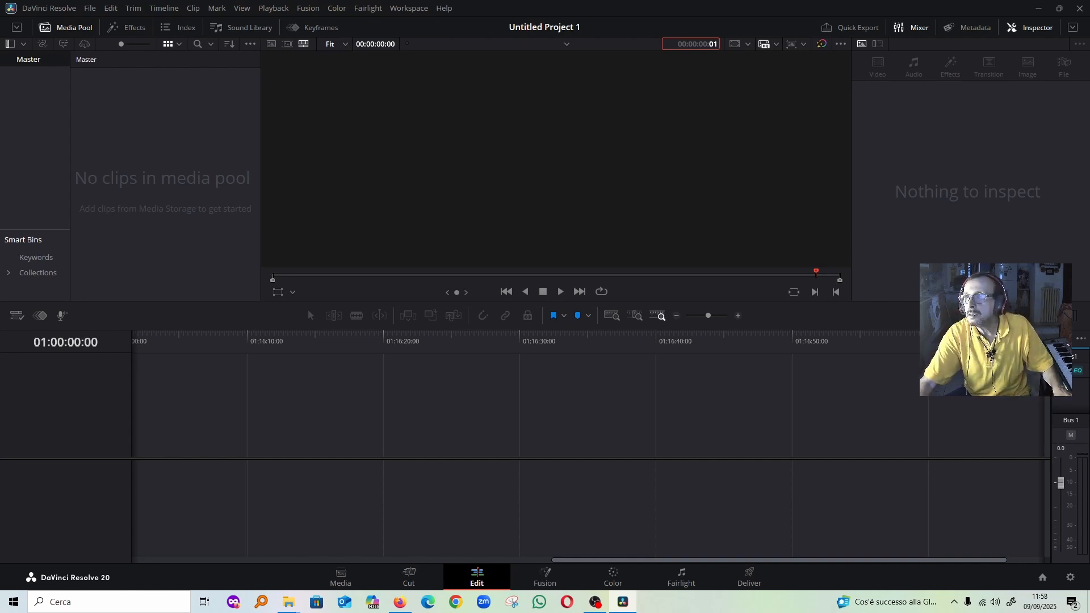
- Import the five OBS recordings into the DaVinci Resolve media pool and place them all on a new timeline
{"action": "key", "text": "alt+Tab"}
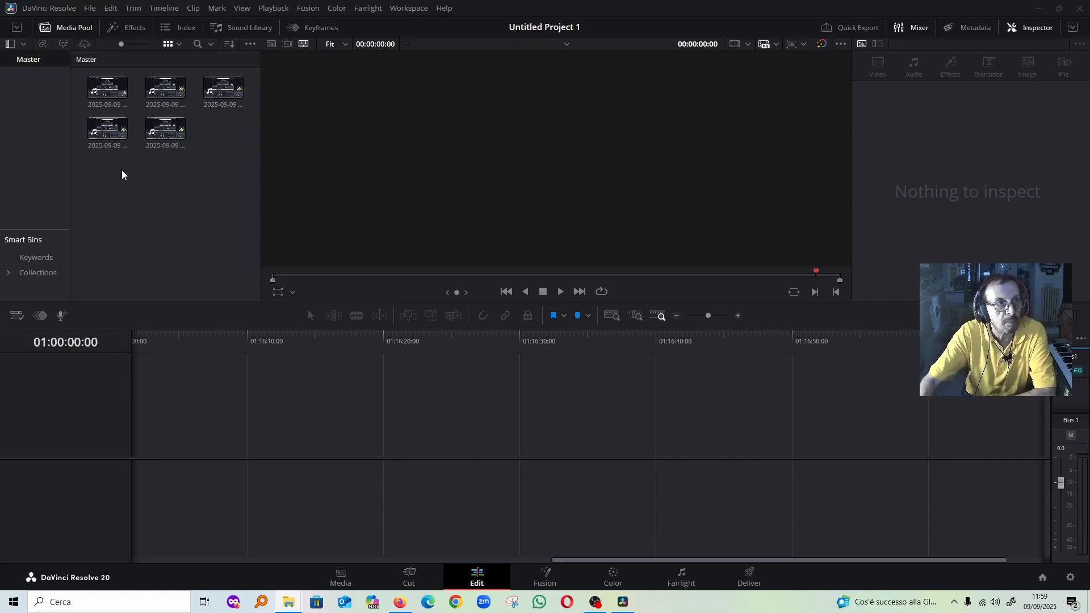
{"action": "double_click", "coordinate": [112, 93]}
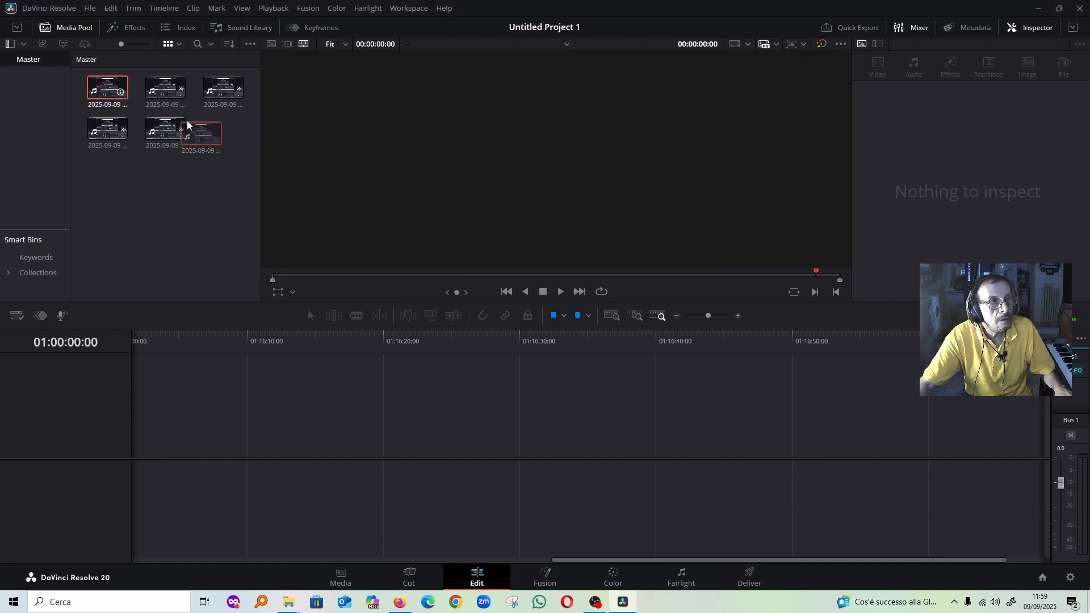
{"action": "double_click", "coordinate": [97, 88]}
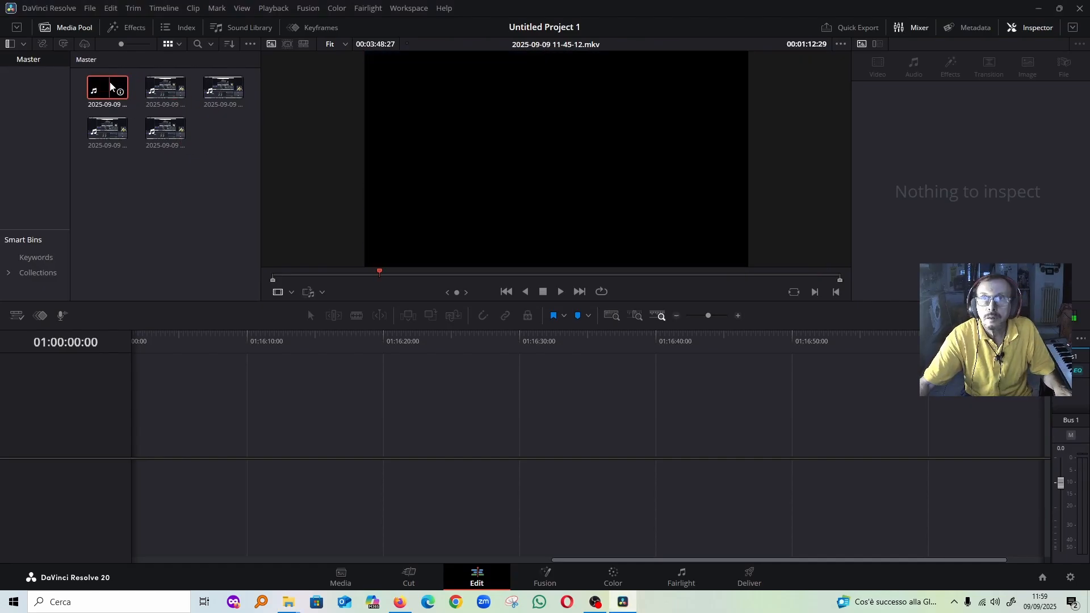
{"action": "mouse_move", "coordinate": [96, 88]}
{"action": "left_mouse_down"}
{"action": "mouse_move", "coordinate": [136, 291]}
{"action": "mouse_move", "coordinate": [129, 86]}
{"action": "mouse_move", "coordinate": [90, 83]}
{"action": "left_mouse_up"}
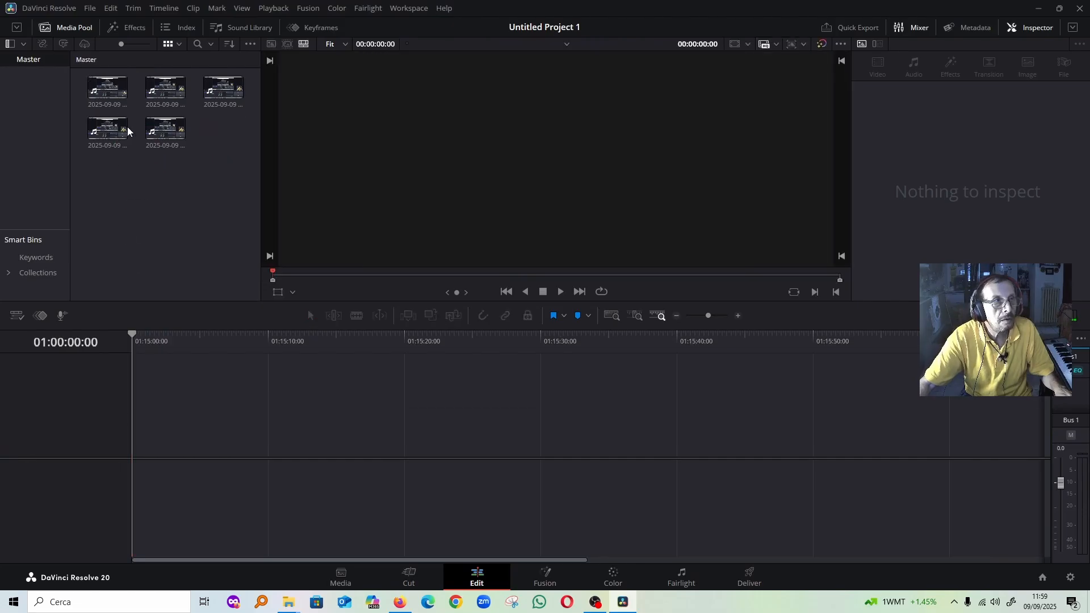
{"action": "right_click", "coordinate": [127, 127]}
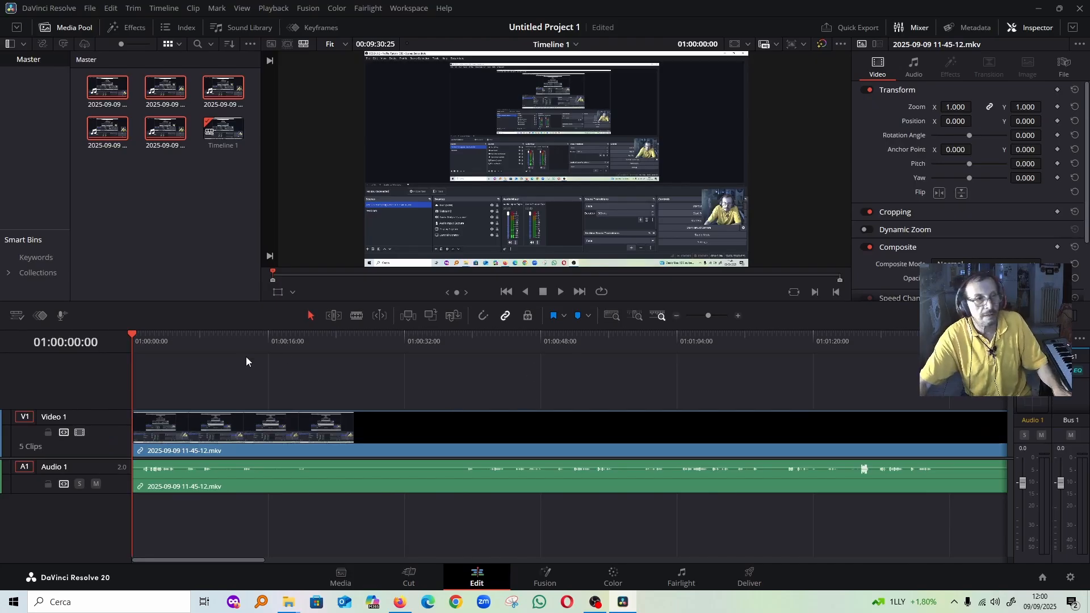
{"action": "left_click_drag", "start_coordinate": [132, 335], "coordinate": [915, 335]}
{"action": "key", "text": "Home"}
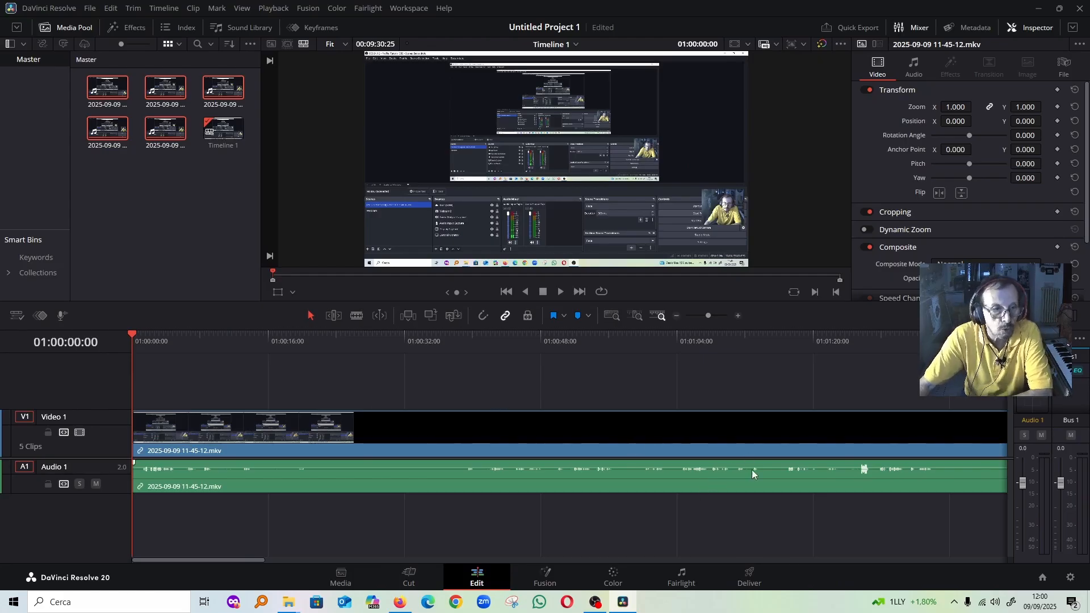
- Add the timeline to the render queue with the YouTube 1080p preset and render it
{"action": "left_click", "coordinate": [747, 578]}
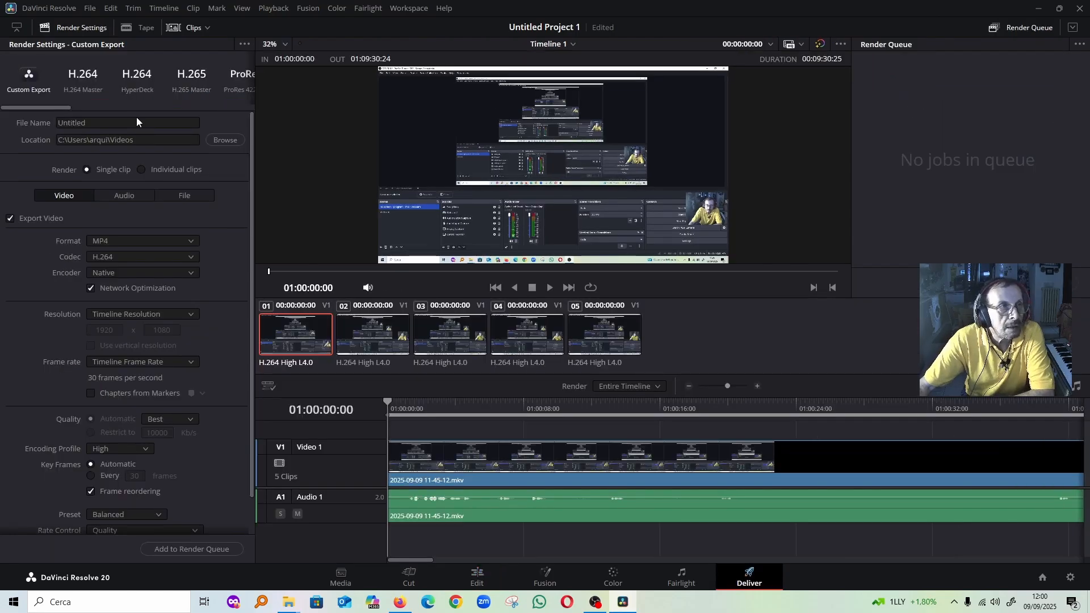
{"action": "left_click_drag", "start_coordinate": [46, 107], "coordinate": [104, 111]}
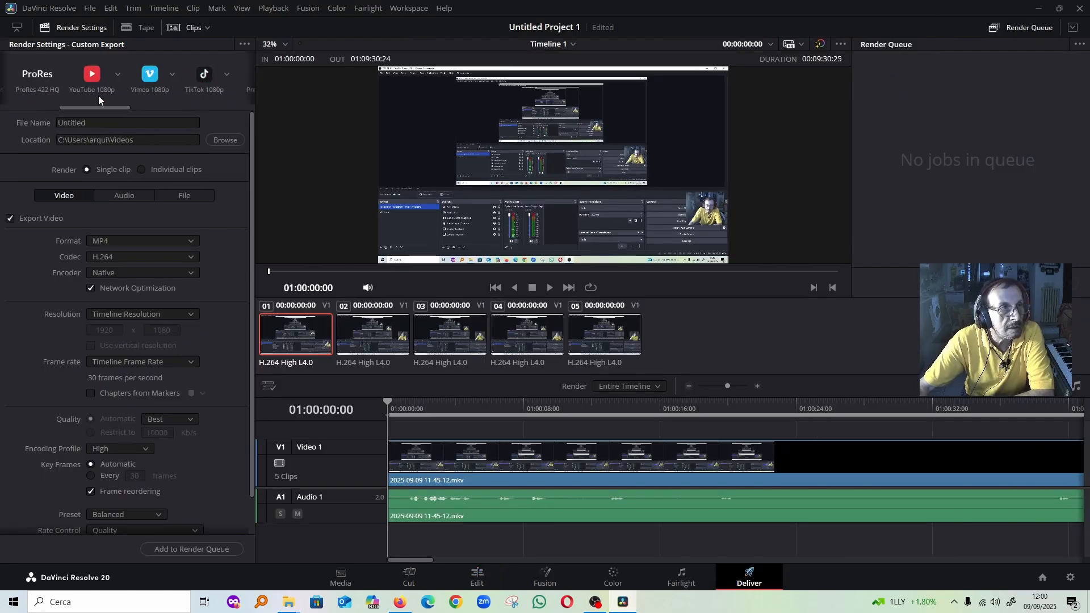
{"action": "left_click", "coordinate": [90, 77]}
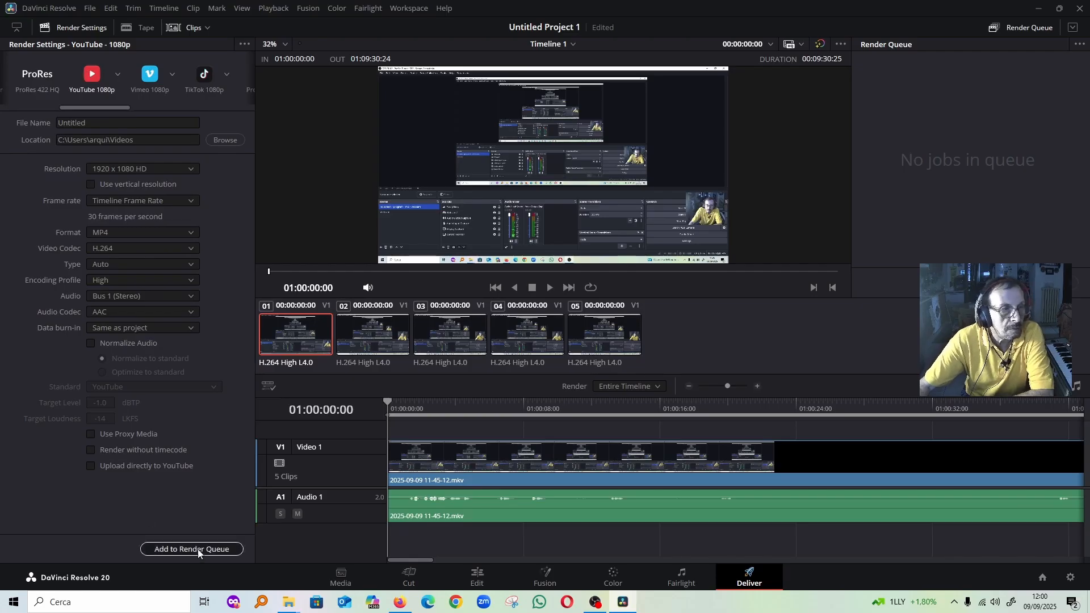
{"action": "left_click", "coordinate": [198, 549]}
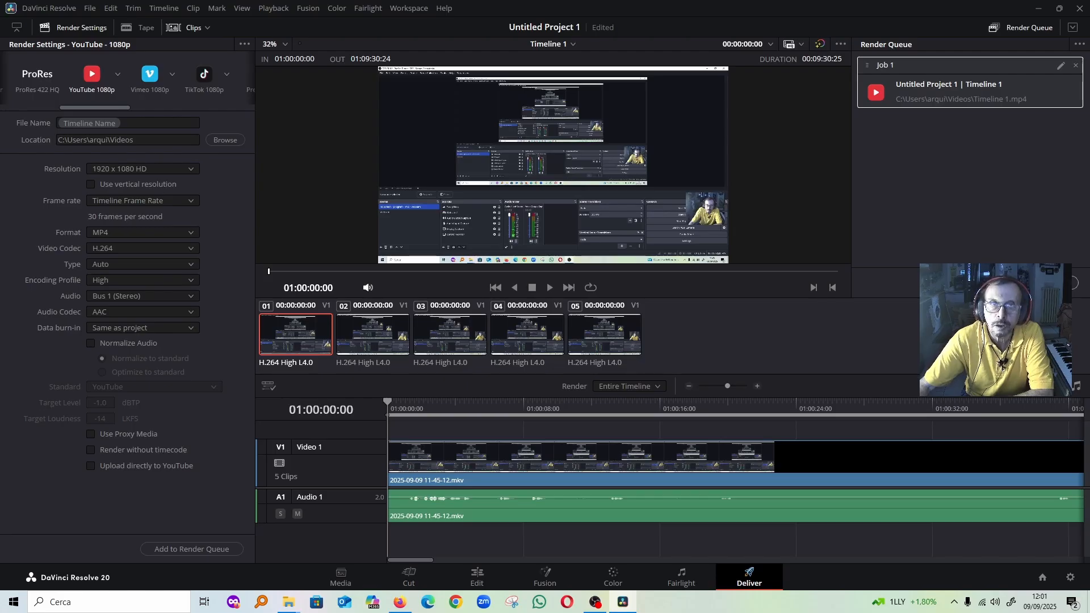
{"action": "left_click", "coordinate": [1074, 282]}
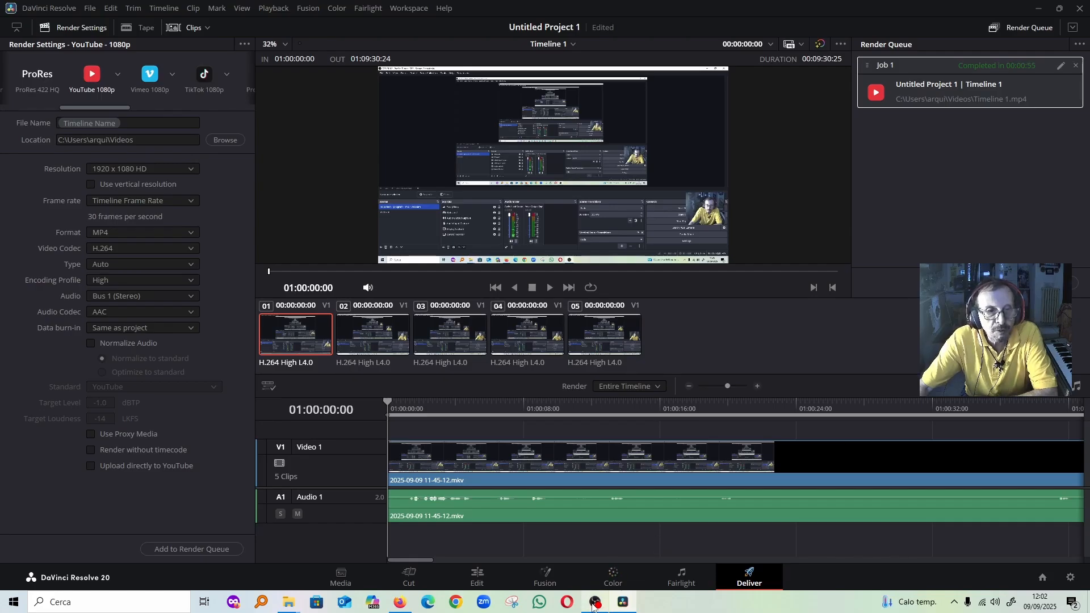
- Switch back to OBS with the OBS tutorial scene on view
{"action": "mouse_move", "coordinate": [594, 606]}
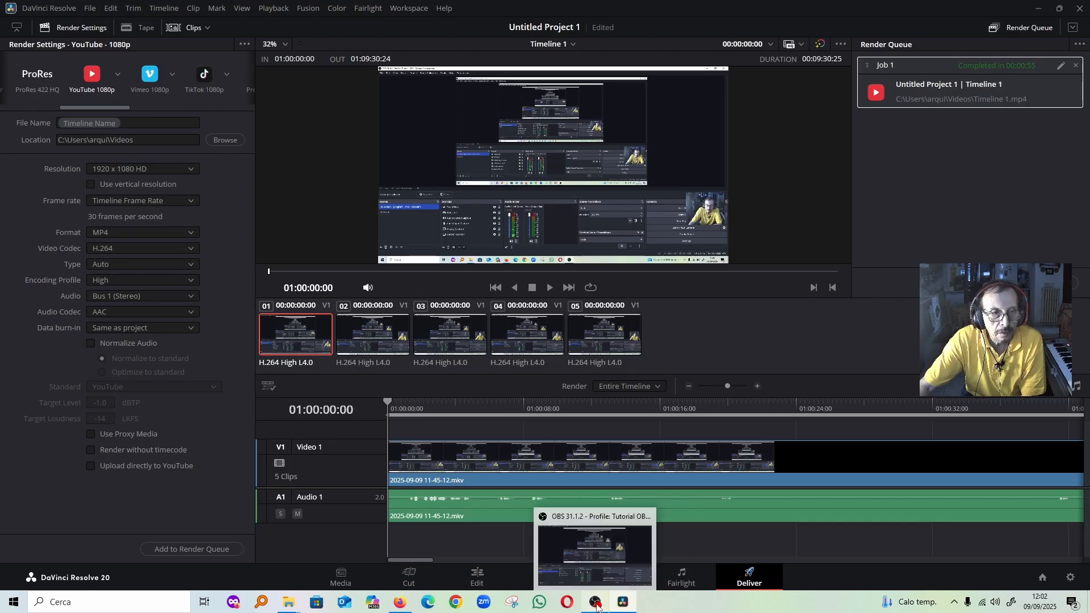
{"action": "left_click", "coordinate": [596, 603]}
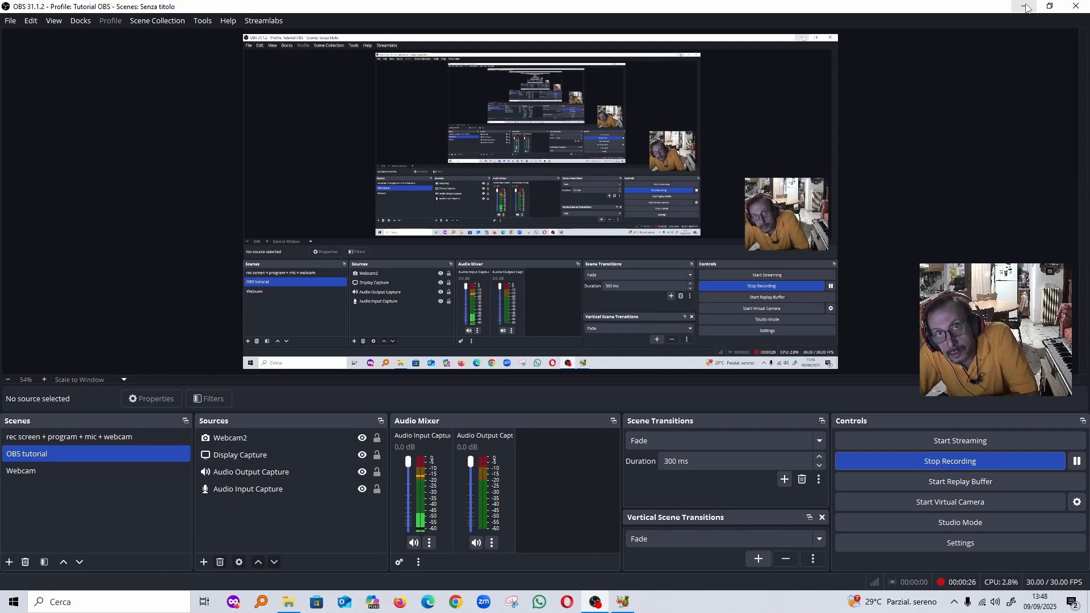
{"action": "left_click", "coordinate": [956, 460]}
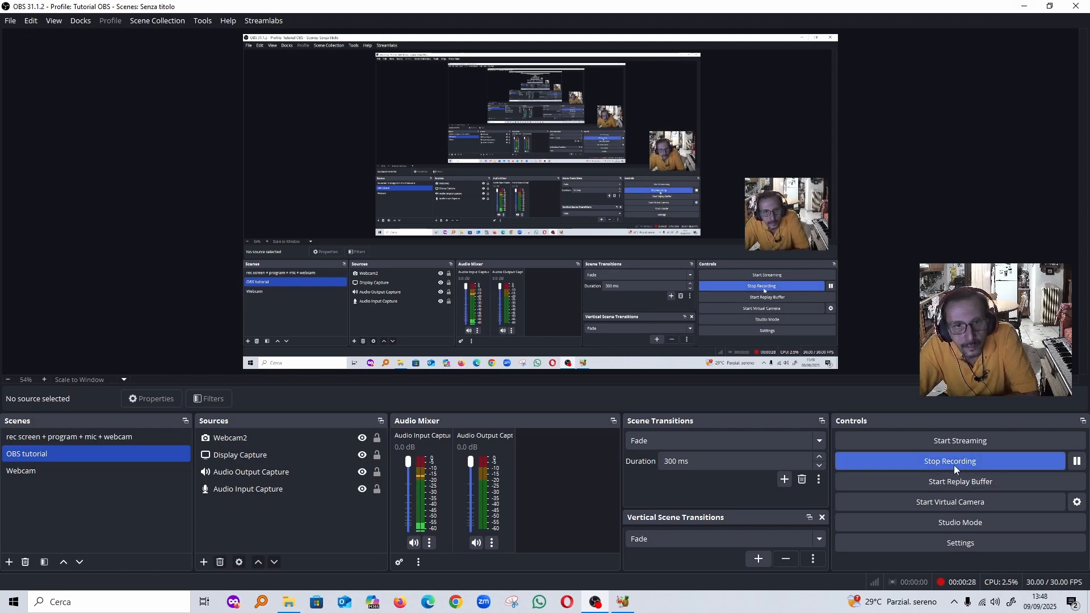
- Switch to HandBrake, load the OBS recordings as the source and set the output format to MKV
{"action": "left_click", "coordinate": [624, 603]}
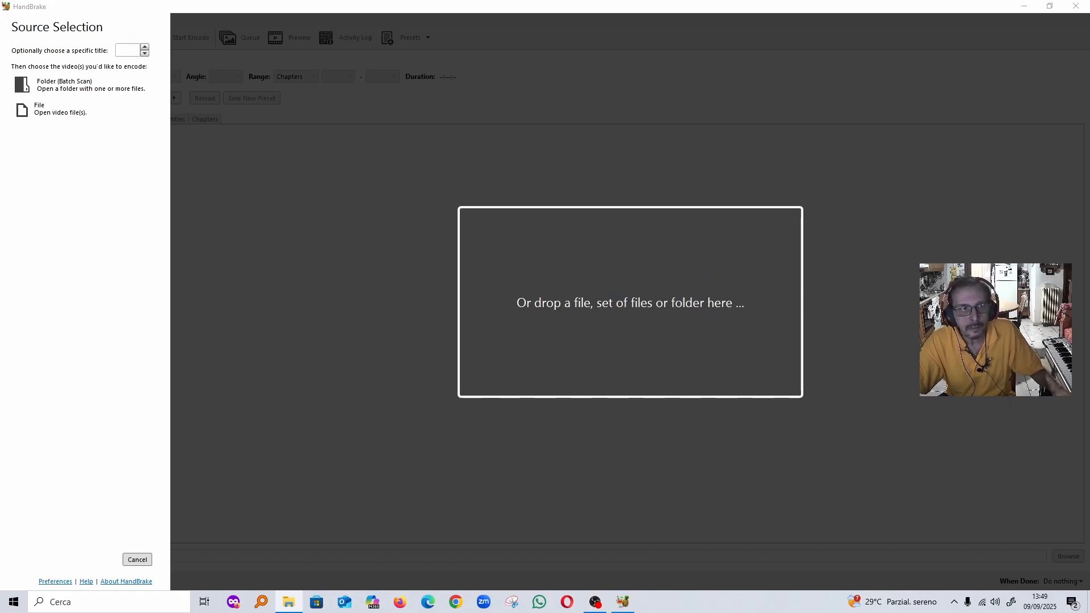
{"action": "left_click_drag", "start_coordinate": [636, 315], "coordinate": [636, 316]}
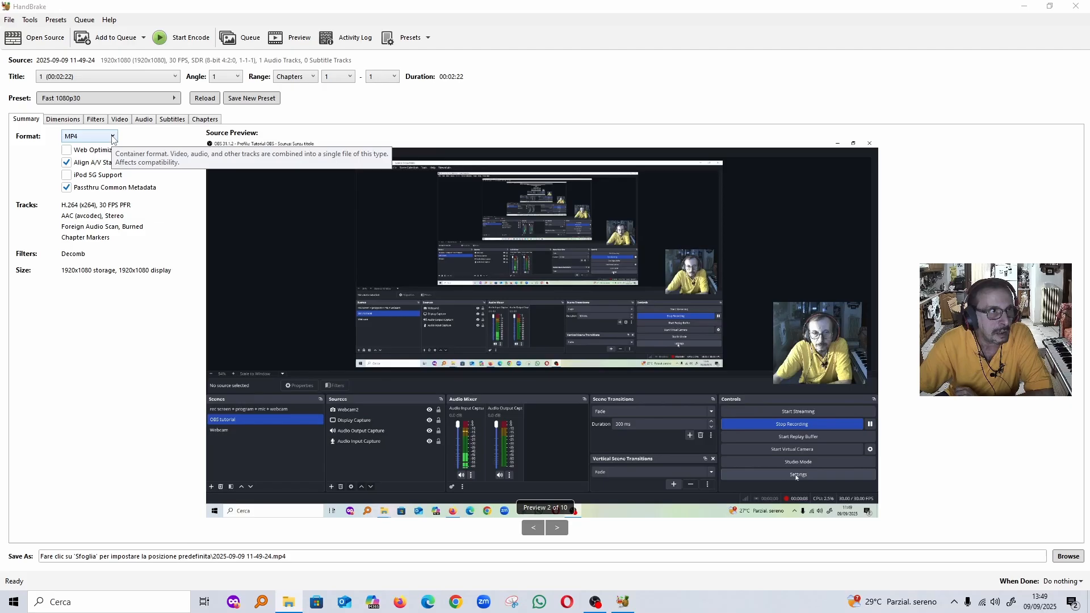
{"action": "left_click", "coordinate": [112, 138]}
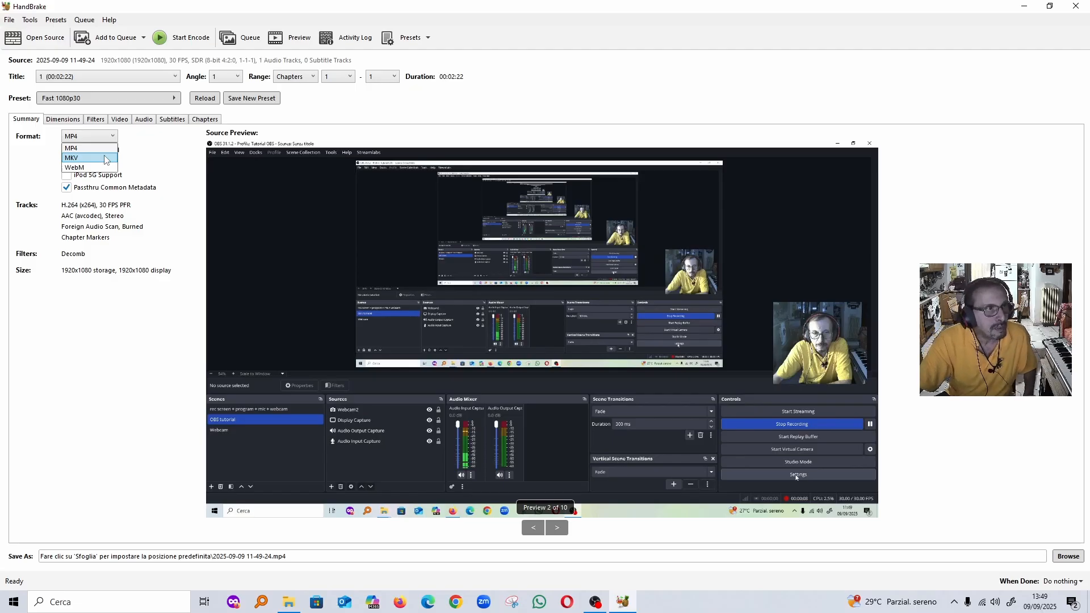
{"action": "left_click", "coordinate": [107, 159]}
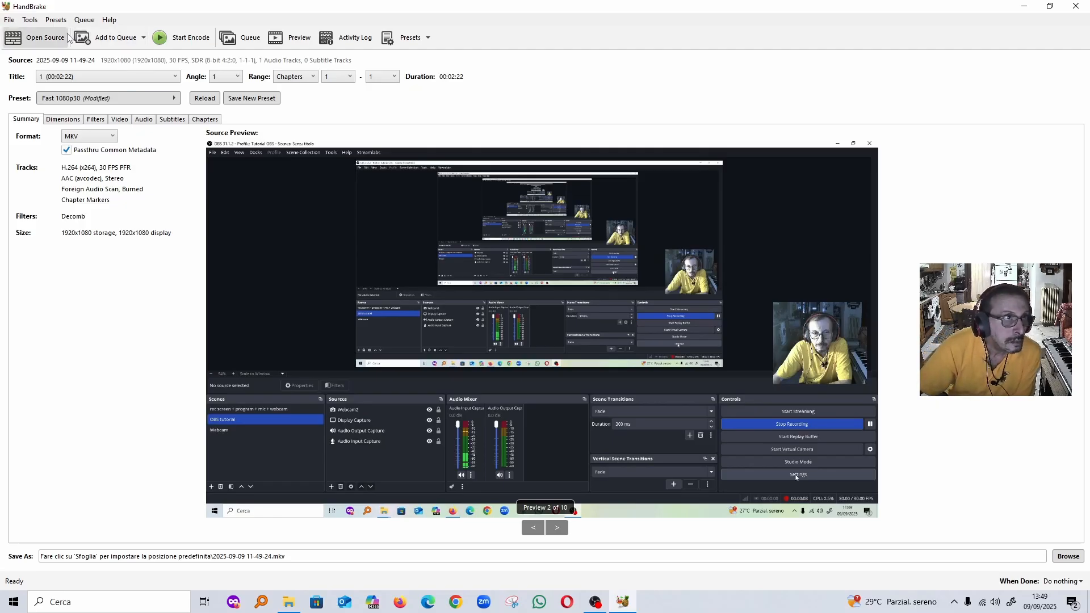
{"action": "left_click", "coordinate": [97, 40]}
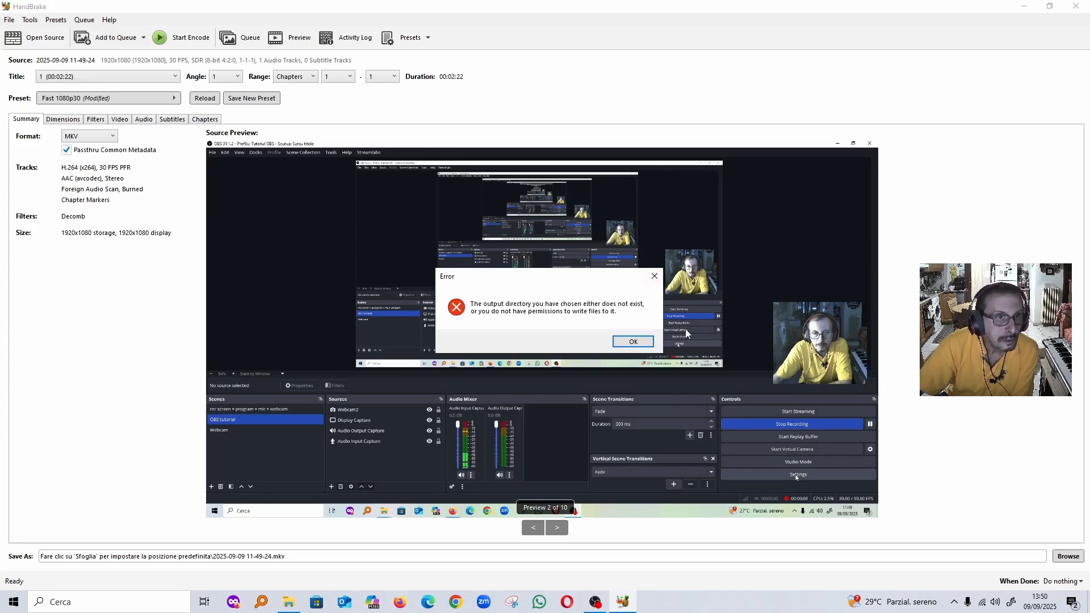
{"action": "left_click", "coordinate": [636, 343]}
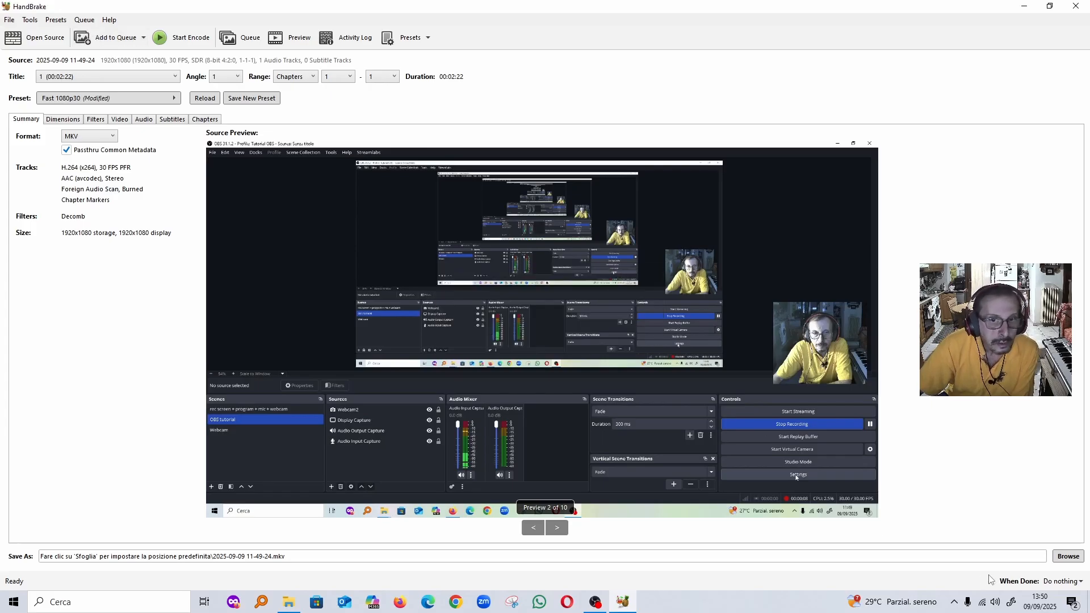
{"action": "left_click", "coordinate": [175, 77]}
{"action": "left_click", "coordinate": [105, 78]}
{"action": "left_click", "coordinate": [106, 78]}
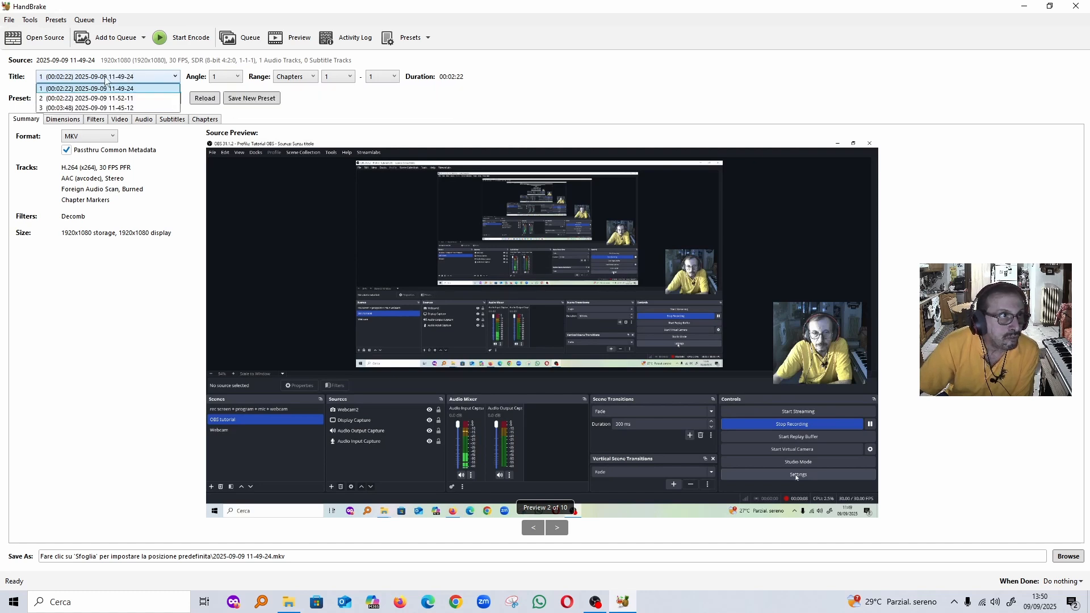
{"action": "left_click", "coordinate": [109, 89]}
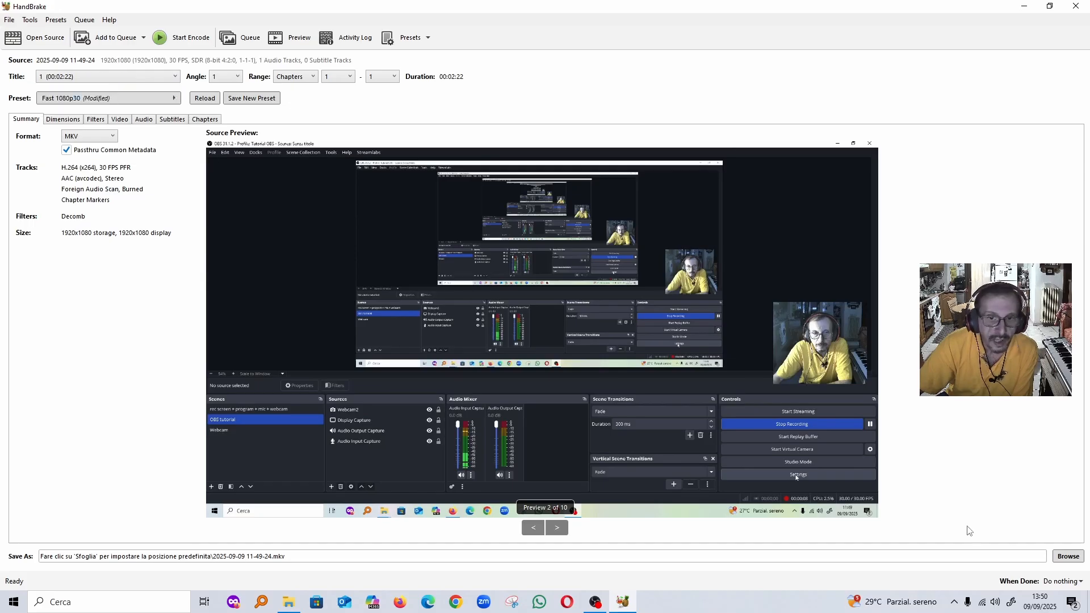
{"action": "left_click", "coordinate": [1068, 557]}
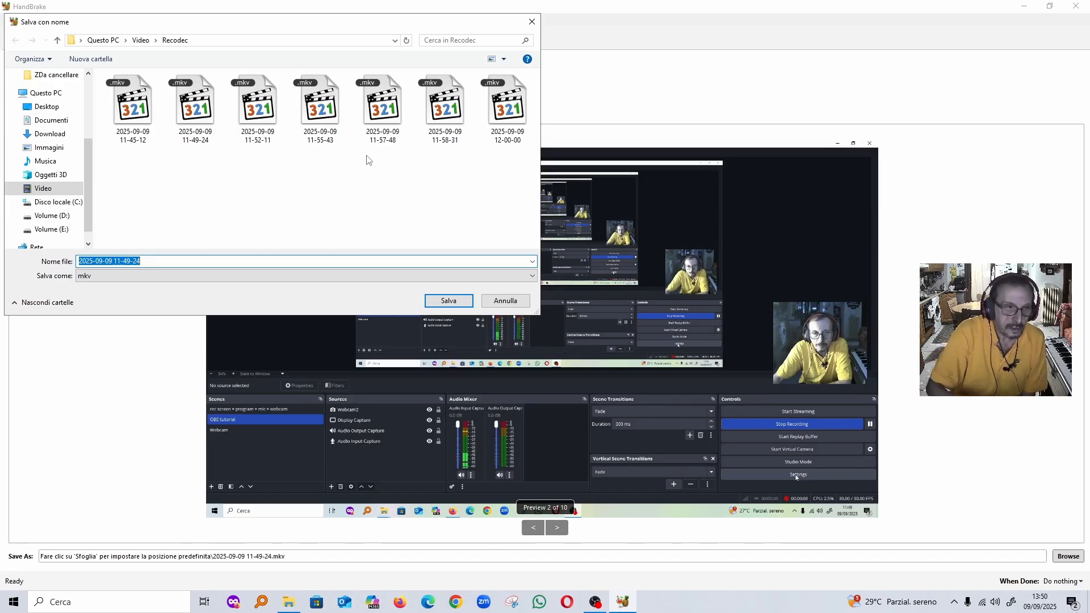
{"action": "key", "text": "BackSpace"}
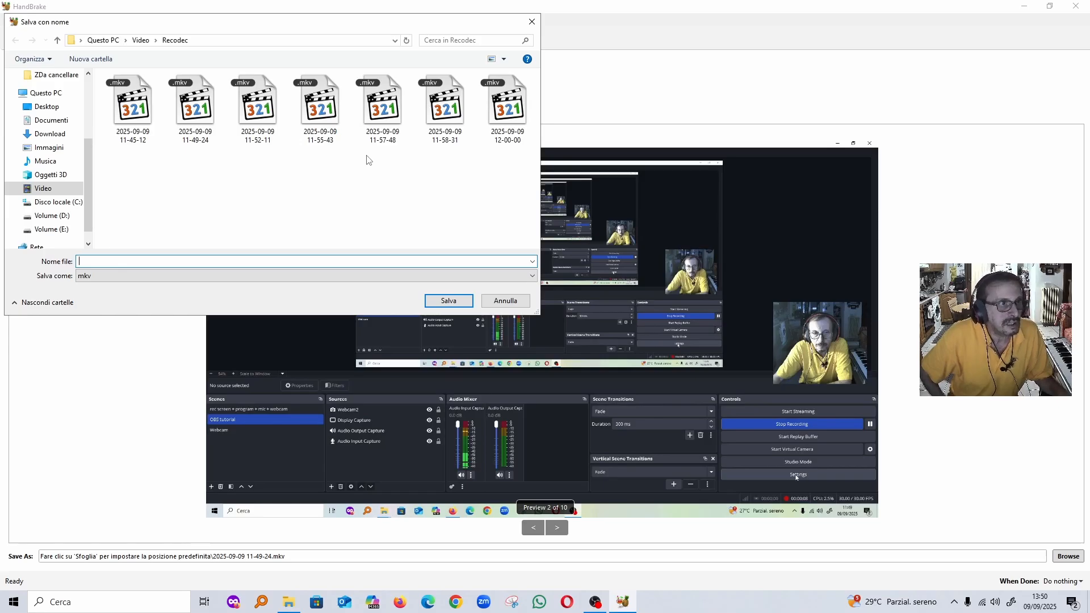
{"action": "type", "text": "1"}
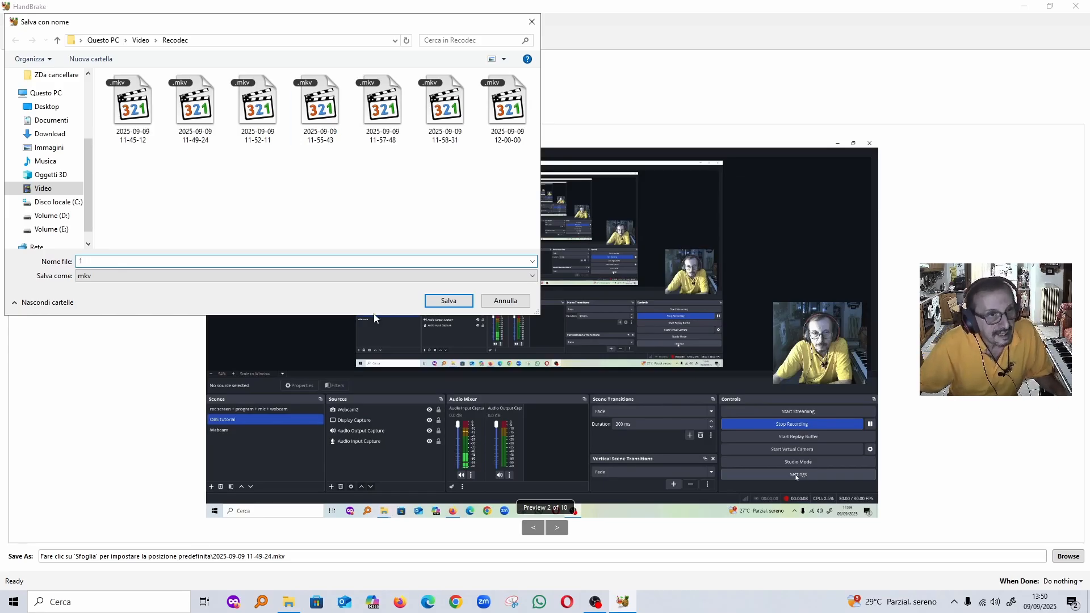
{"action": "left_click", "coordinate": [445, 305]}
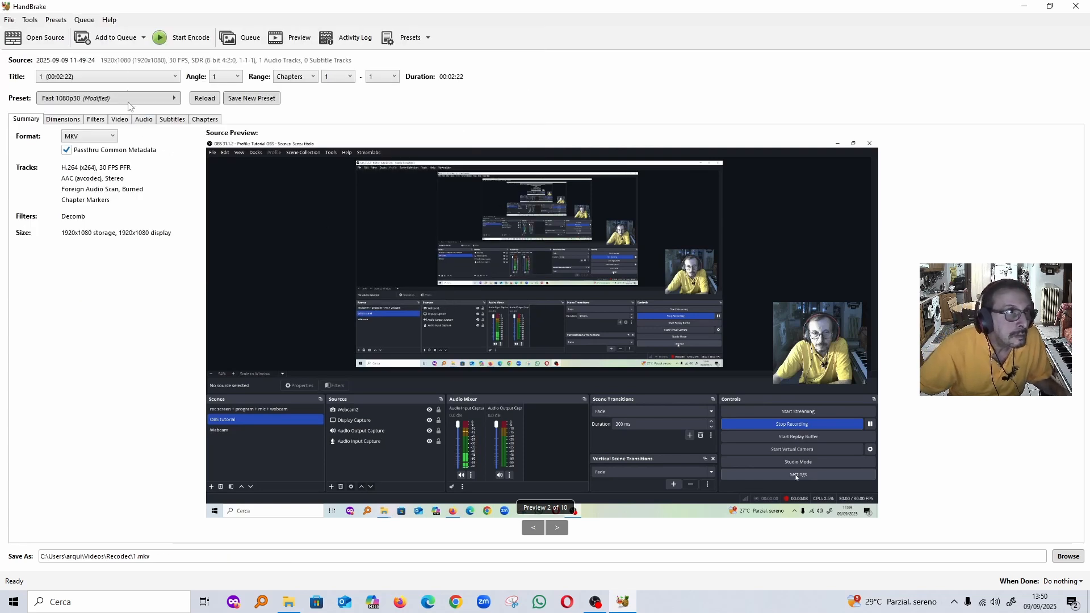
- Add title 1 to the encoding queue, and queue title 2 with its output file set to 2 as mkv in the Recodec folder
{"action": "left_click", "coordinate": [116, 43]}
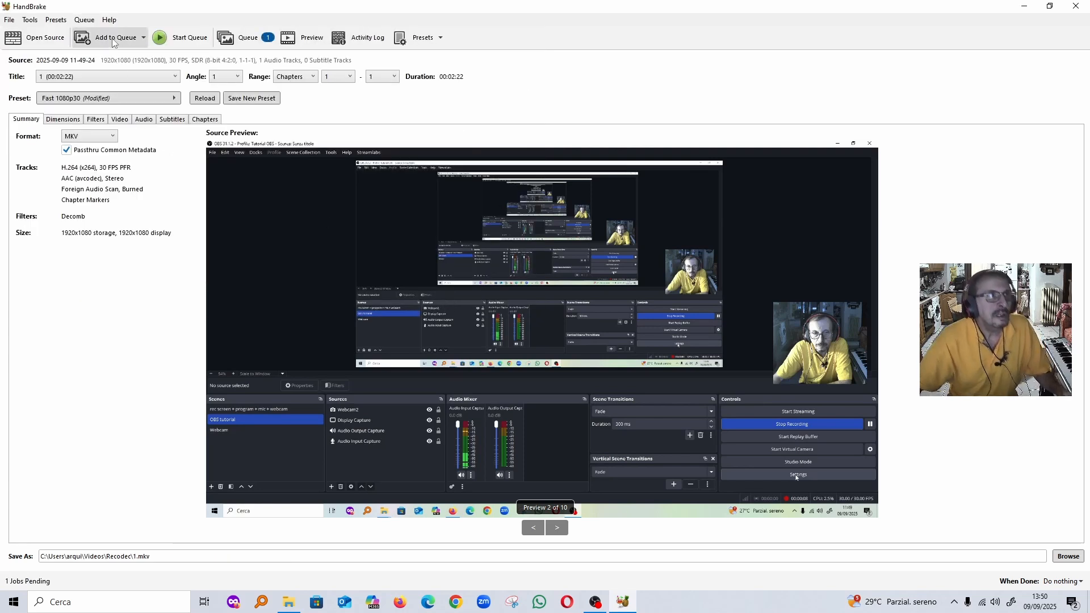
{"action": "left_click", "coordinate": [176, 77]}
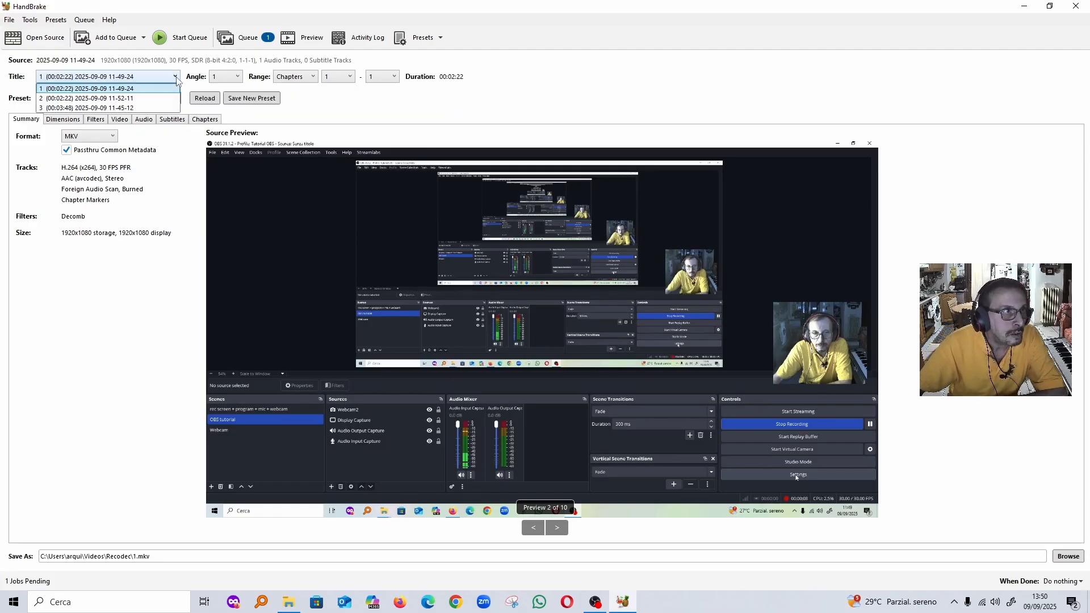
{"action": "left_click", "coordinate": [136, 99]}
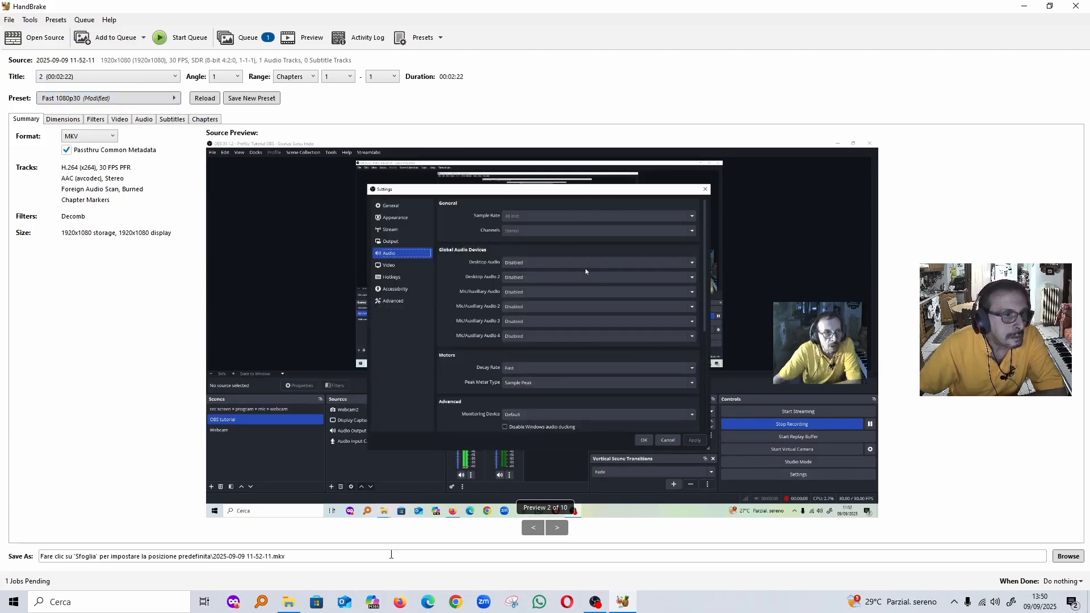
{"action": "left_click", "coordinate": [1069, 558]}
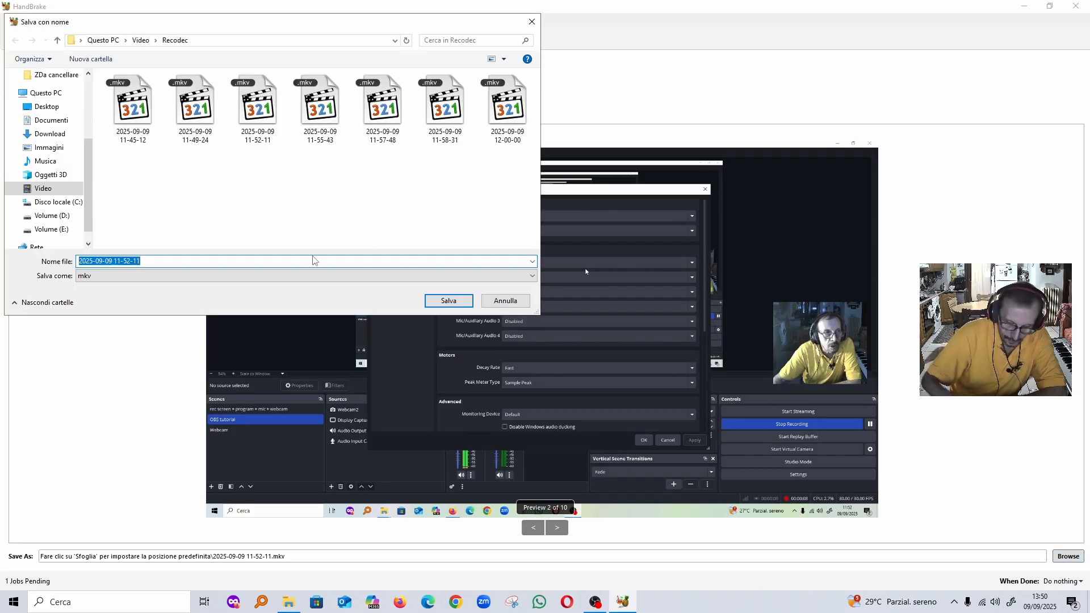
{"action": "key", "text": "BackSpace"}
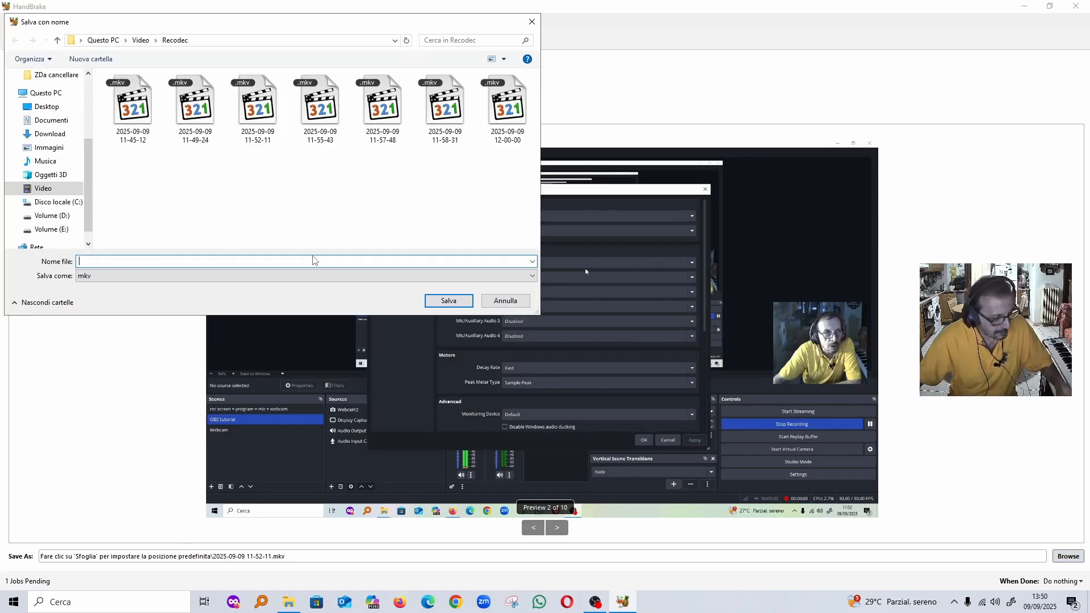
{"action": "type", "text": "2"}
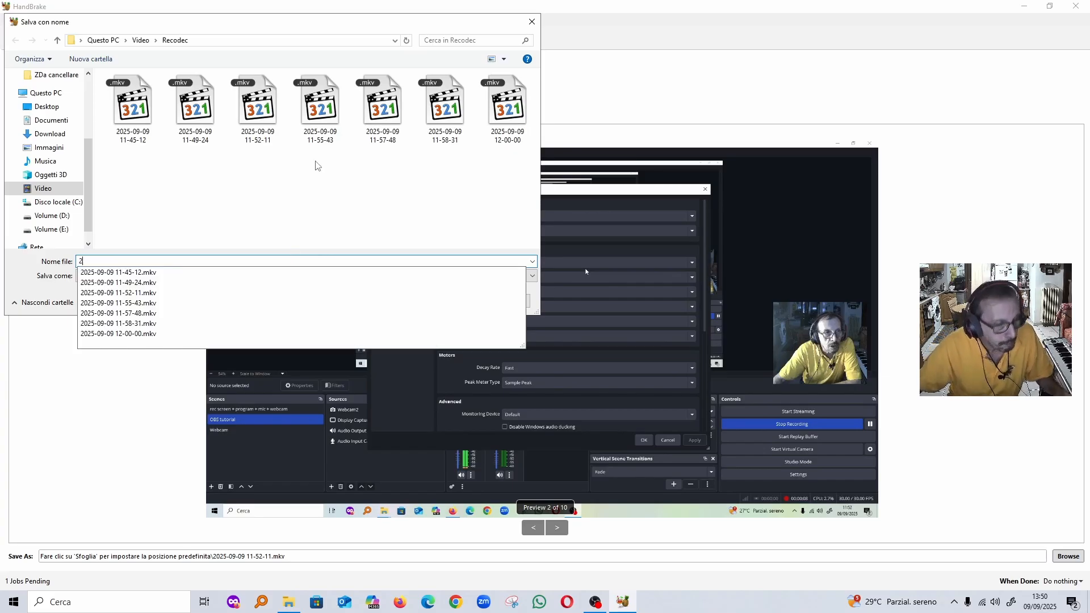
{"action": "key", "text": "Return"}
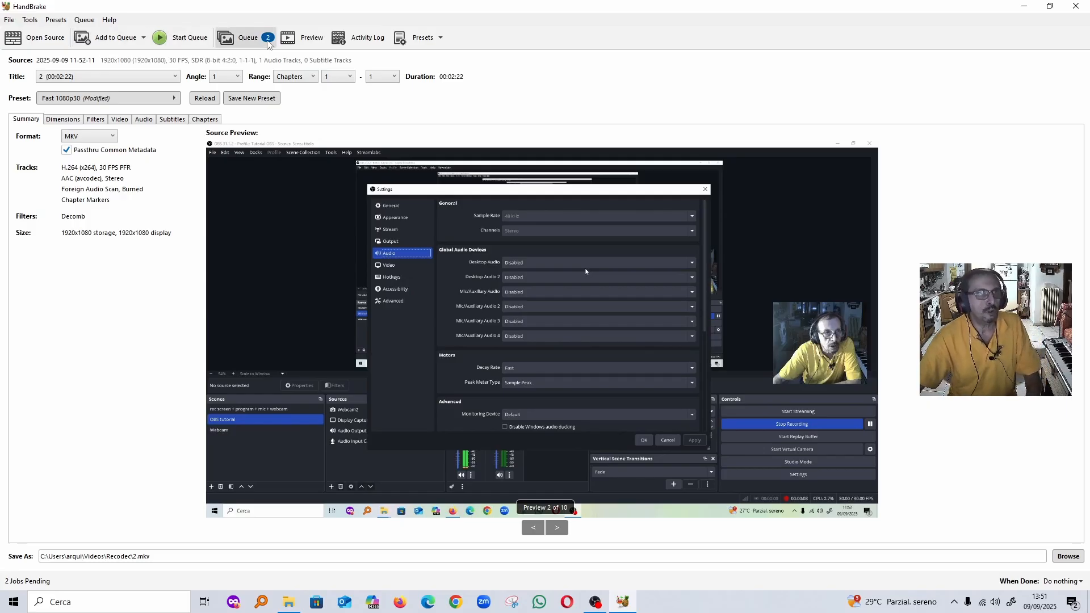
{"action": "left_click", "coordinate": [174, 78]}
{"action": "left_click", "coordinate": [113, 108]}
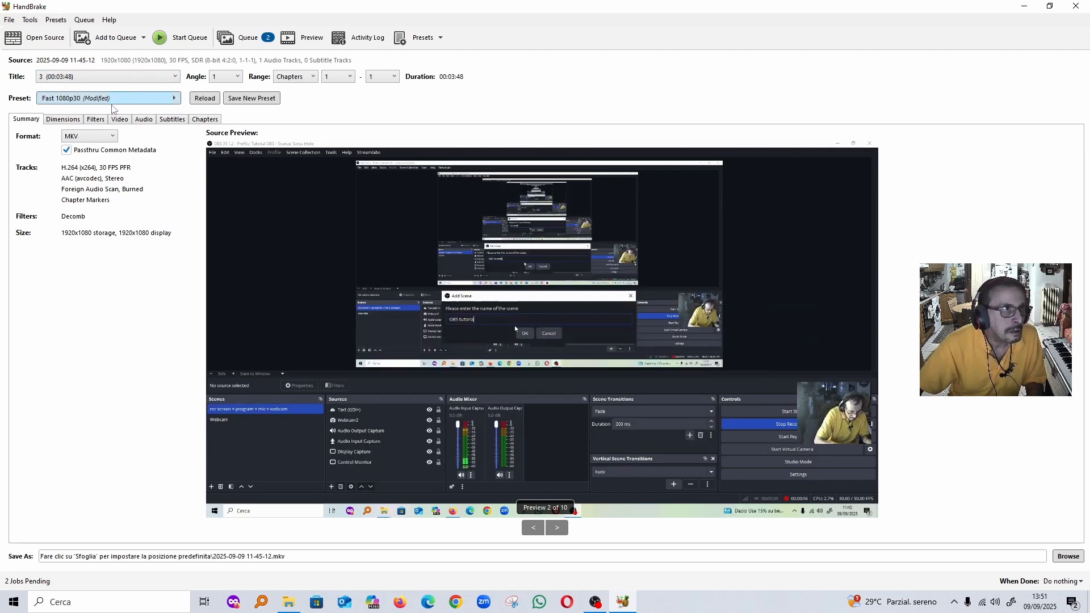
{"action": "left_click", "coordinate": [1068, 557]}
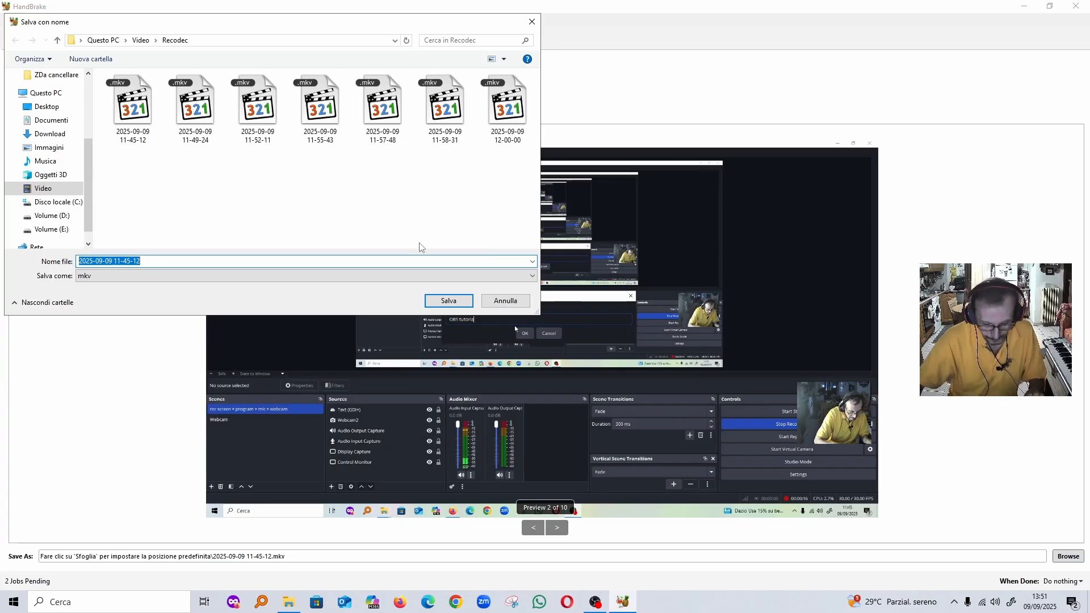
{"action": "key", "text": "BackSpace"}
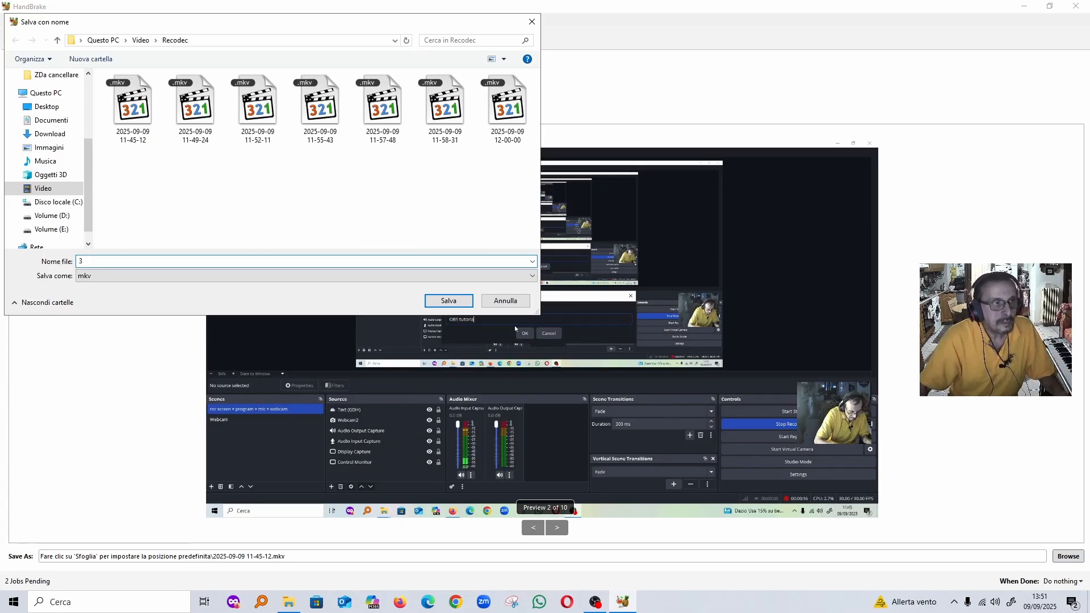
{"action": "left_click", "coordinate": [455, 302]}
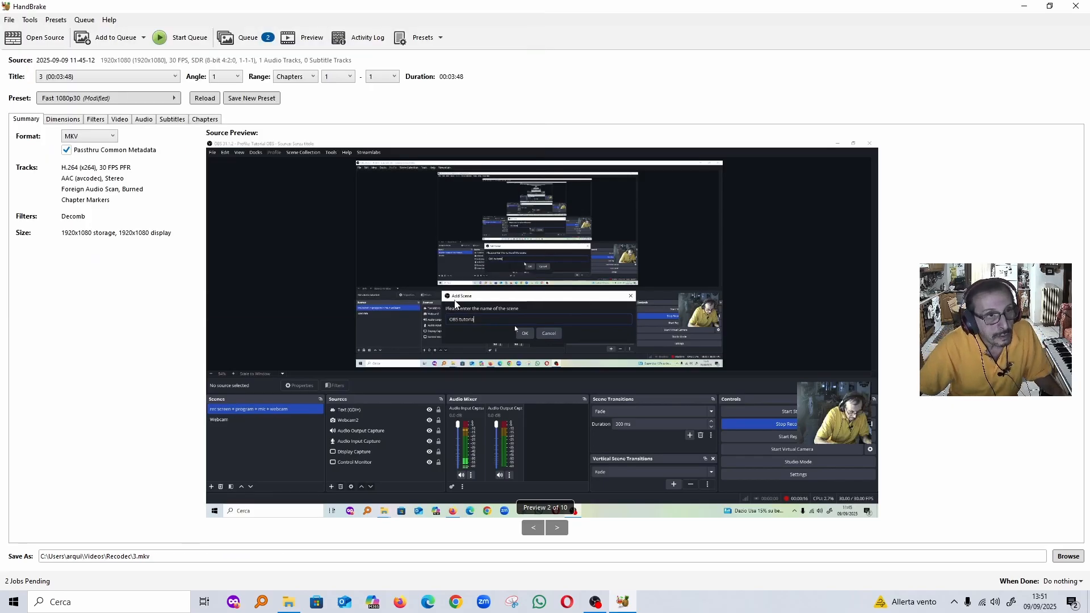
{"action": "left_click", "coordinate": [117, 40]}
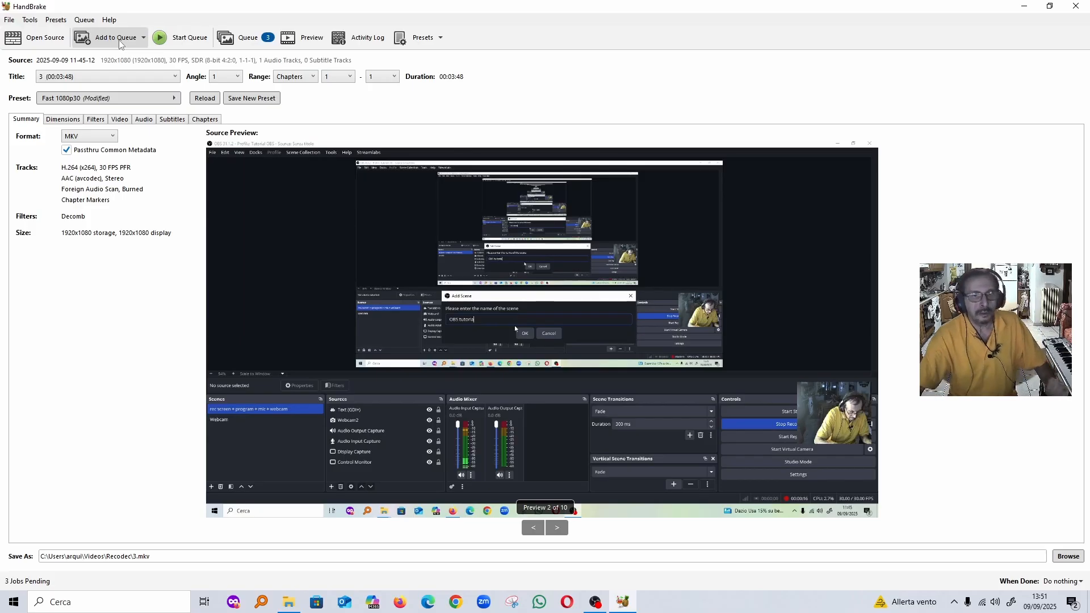
- Start encoding the queued recordings and switch to OBS
{"action": "left_click", "coordinate": [190, 37]}
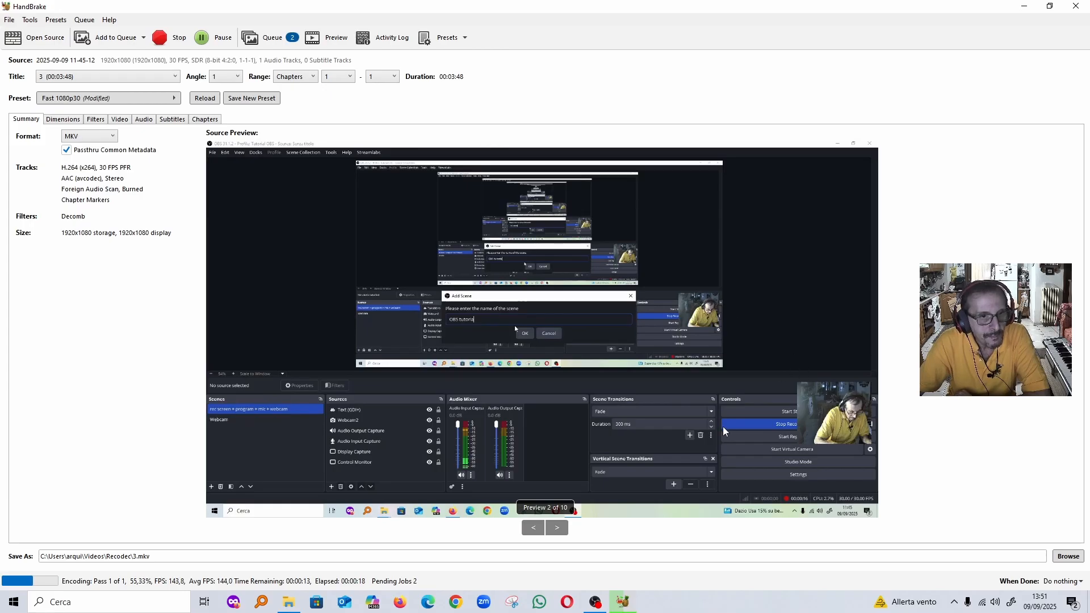
{"action": "left_click", "coordinate": [595, 602]}
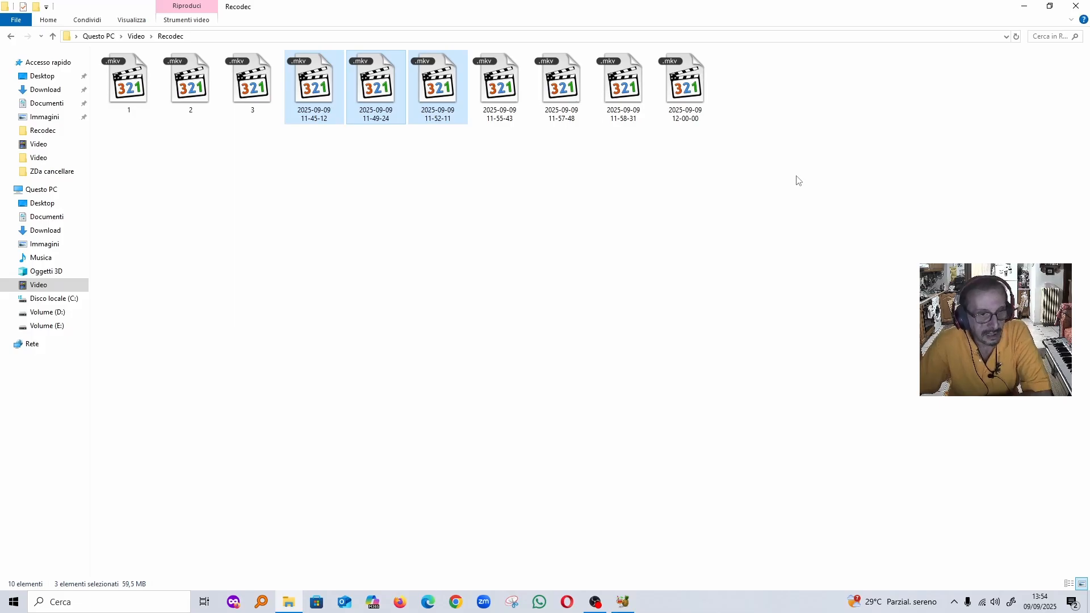
{"action": "left_click", "coordinate": [600, 604]}
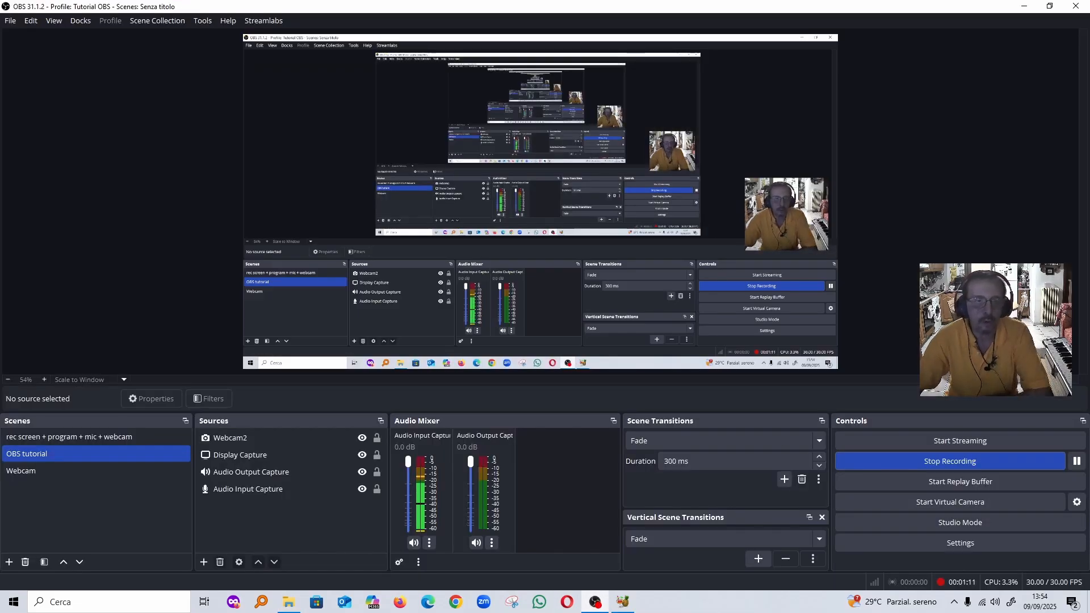